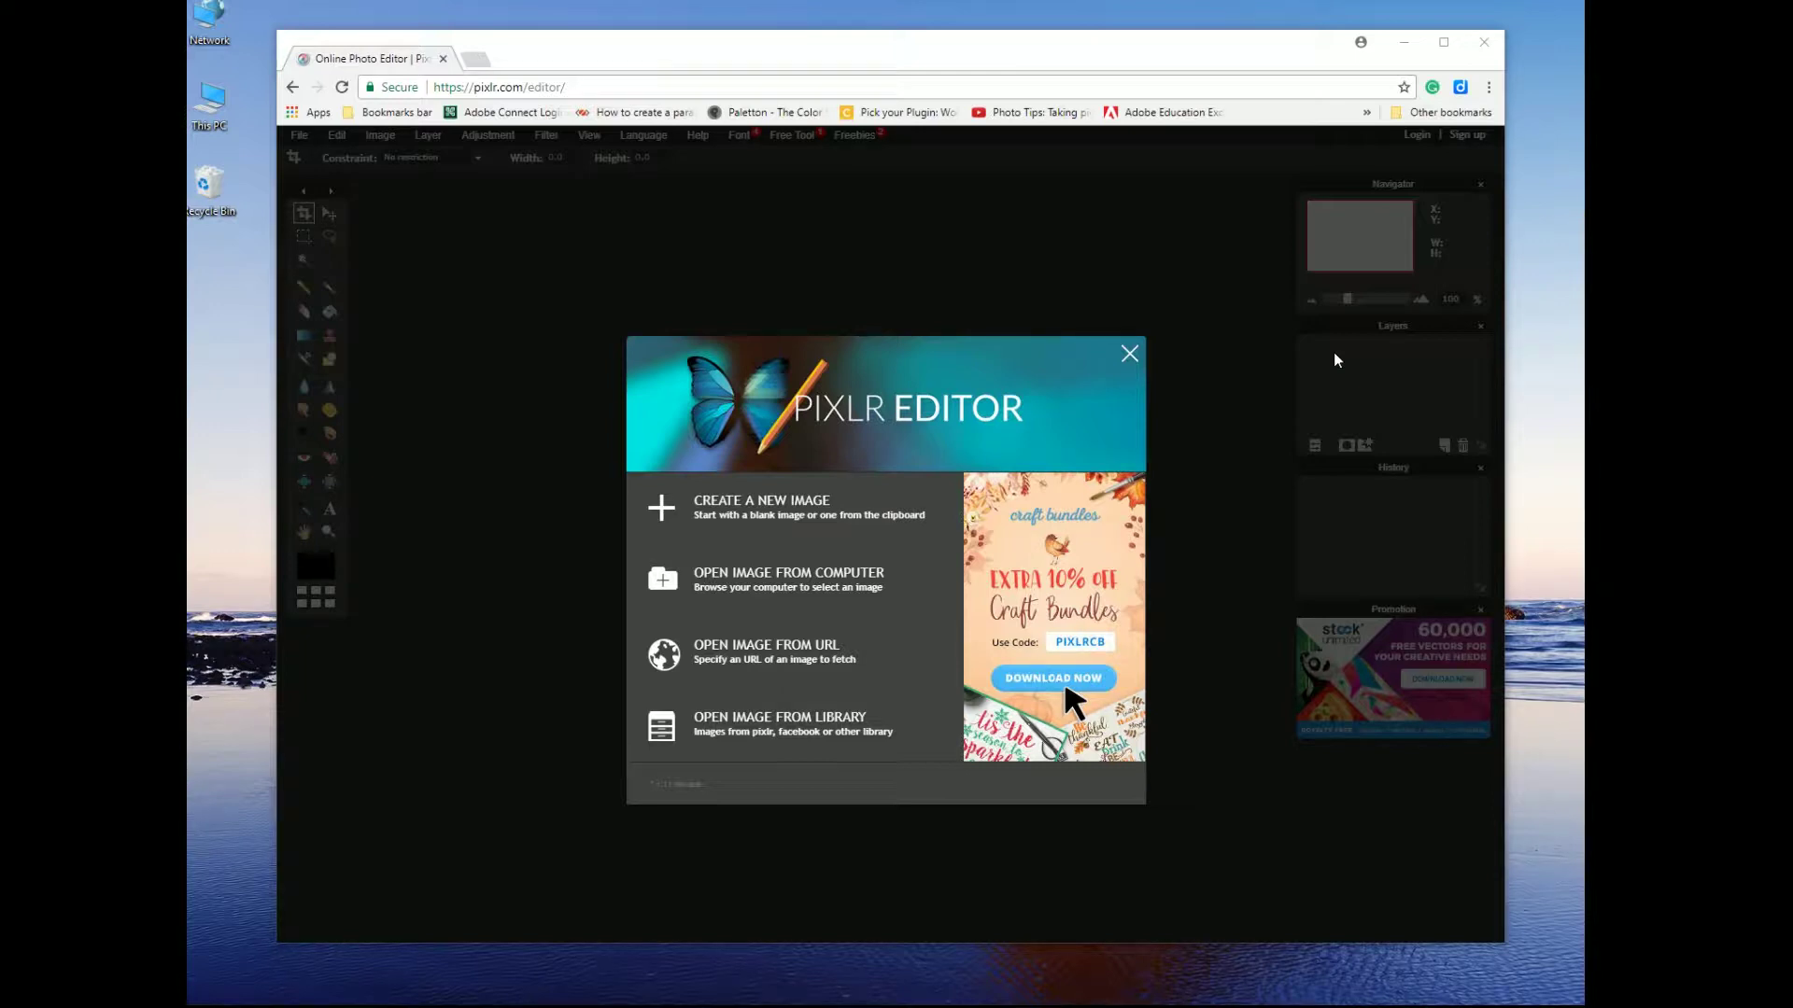
Step: Maximize the browser window and open the image pexels-photo-248307 from the computer's Desktop folder
{"action": "left_click", "coordinate": [1443, 44]}
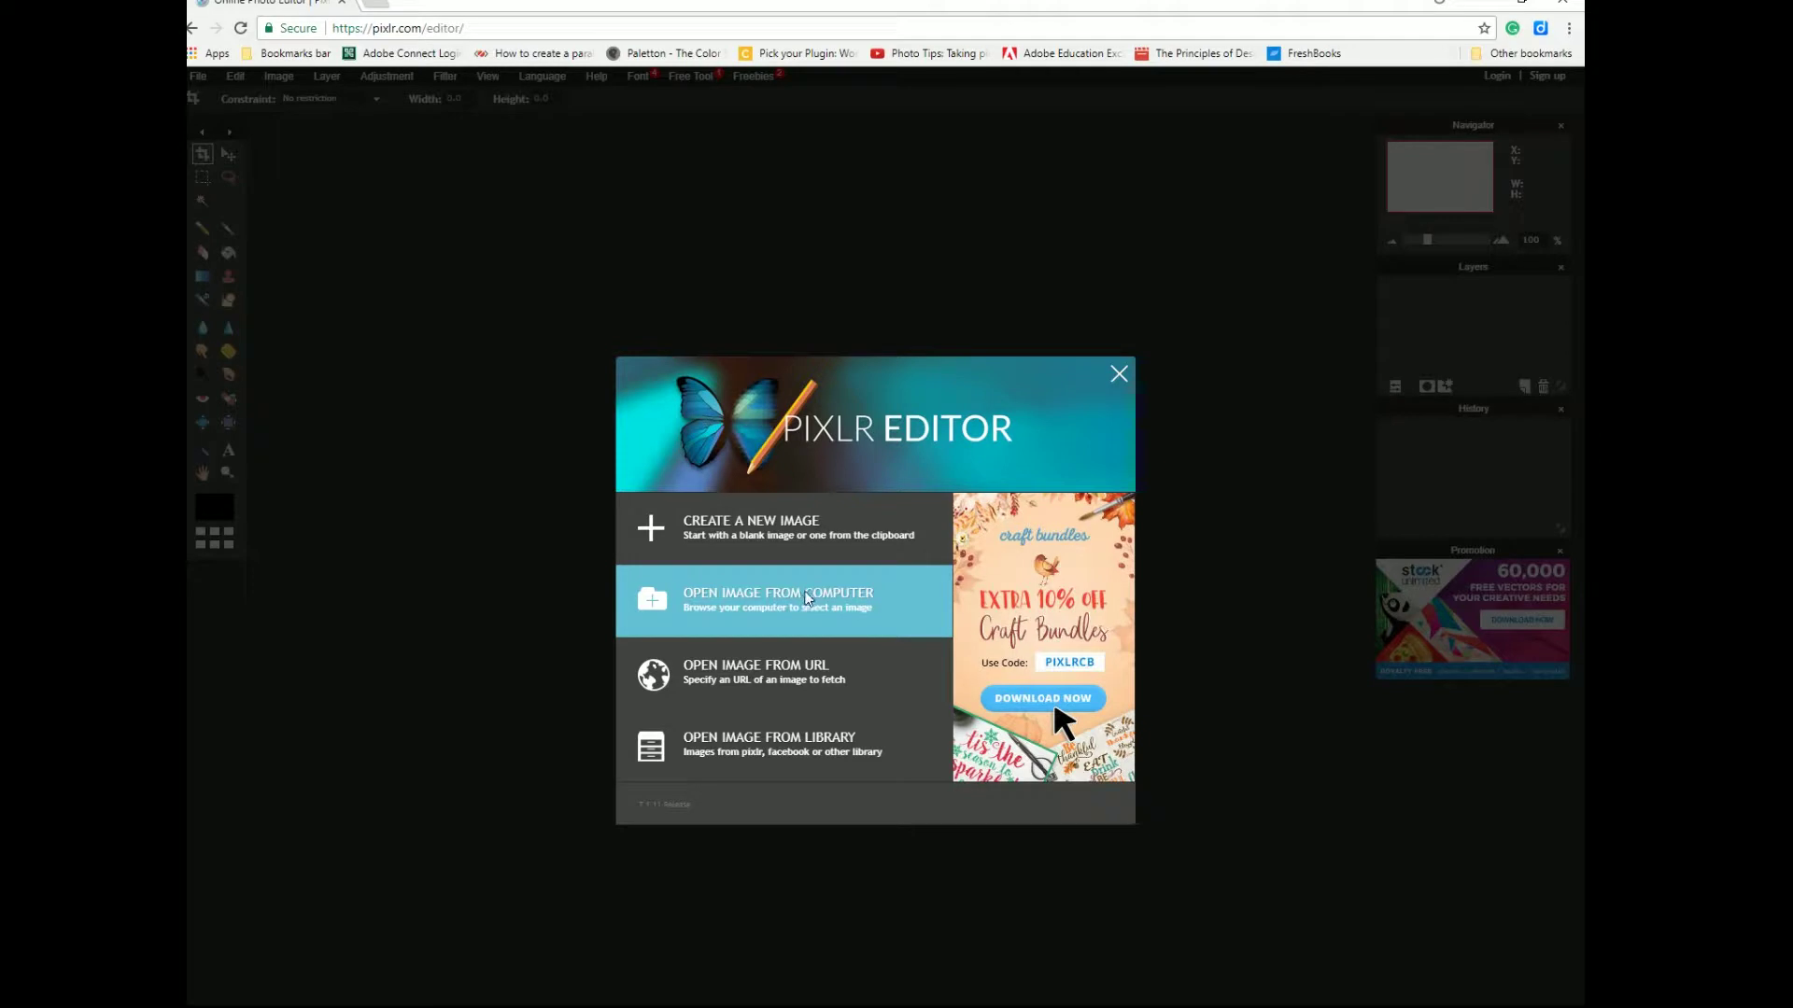
{"action": "left_click", "coordinate": [808, 599]}
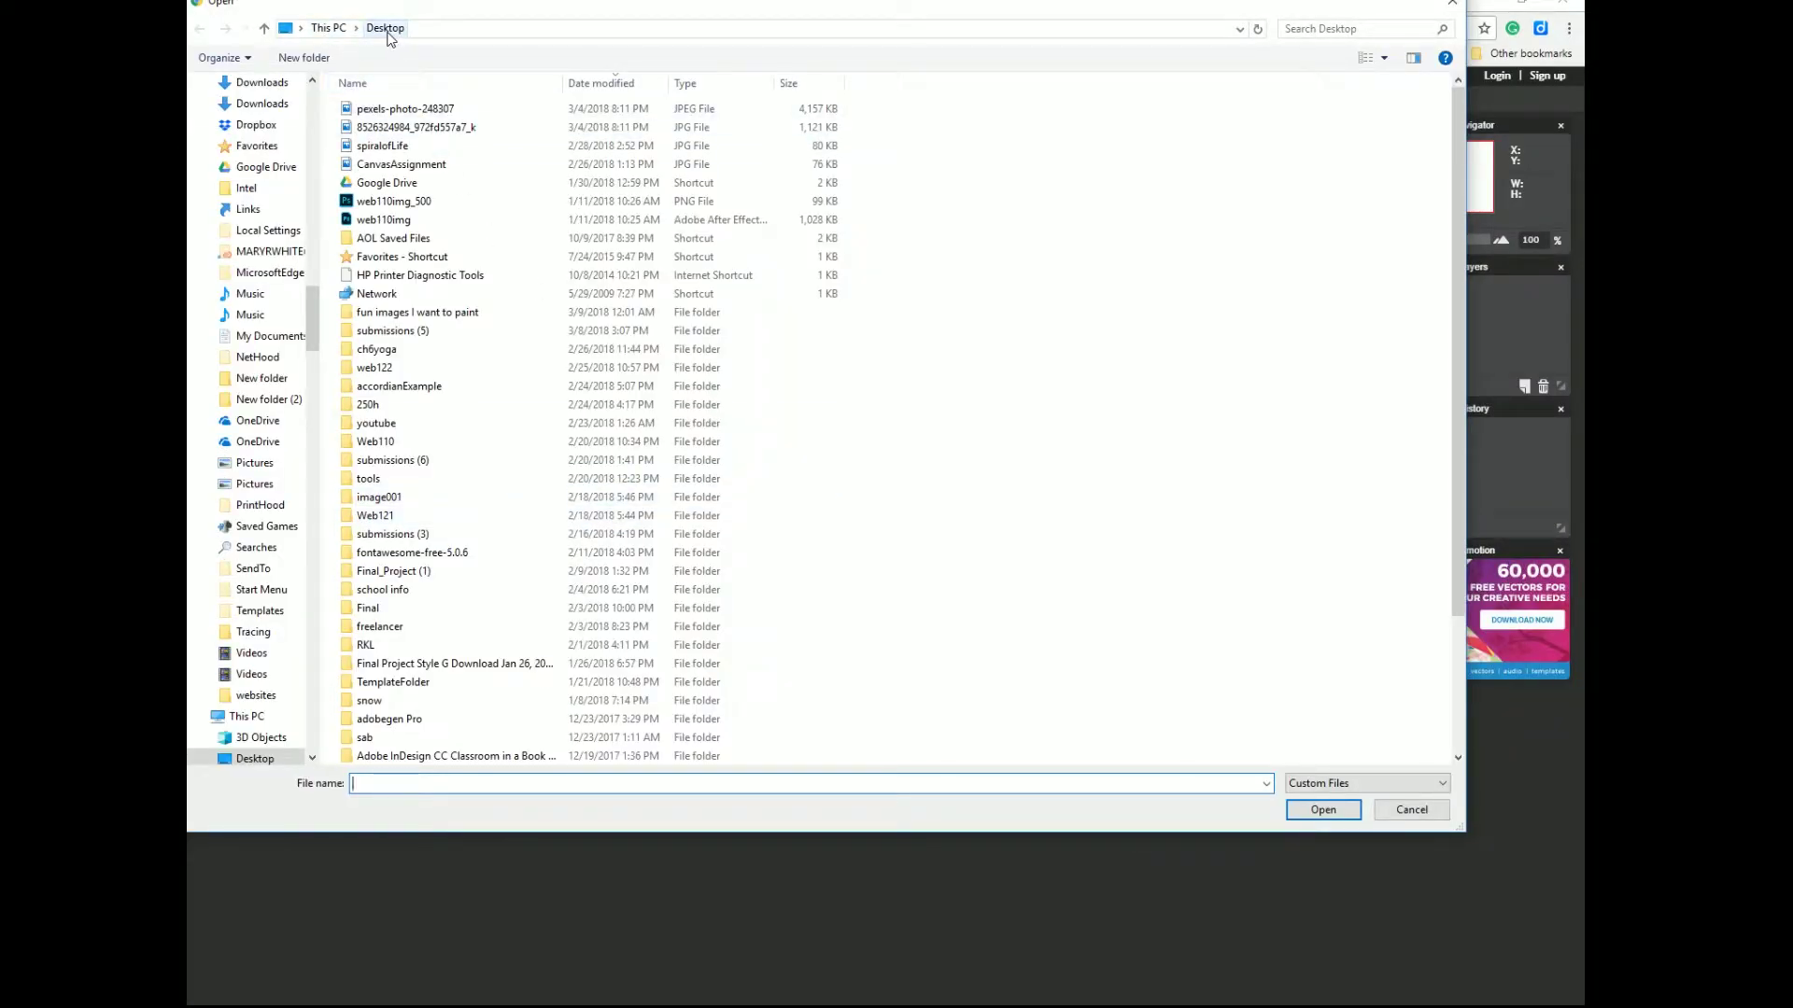
{"action": "left_click", "coordinate": [425, 112]}
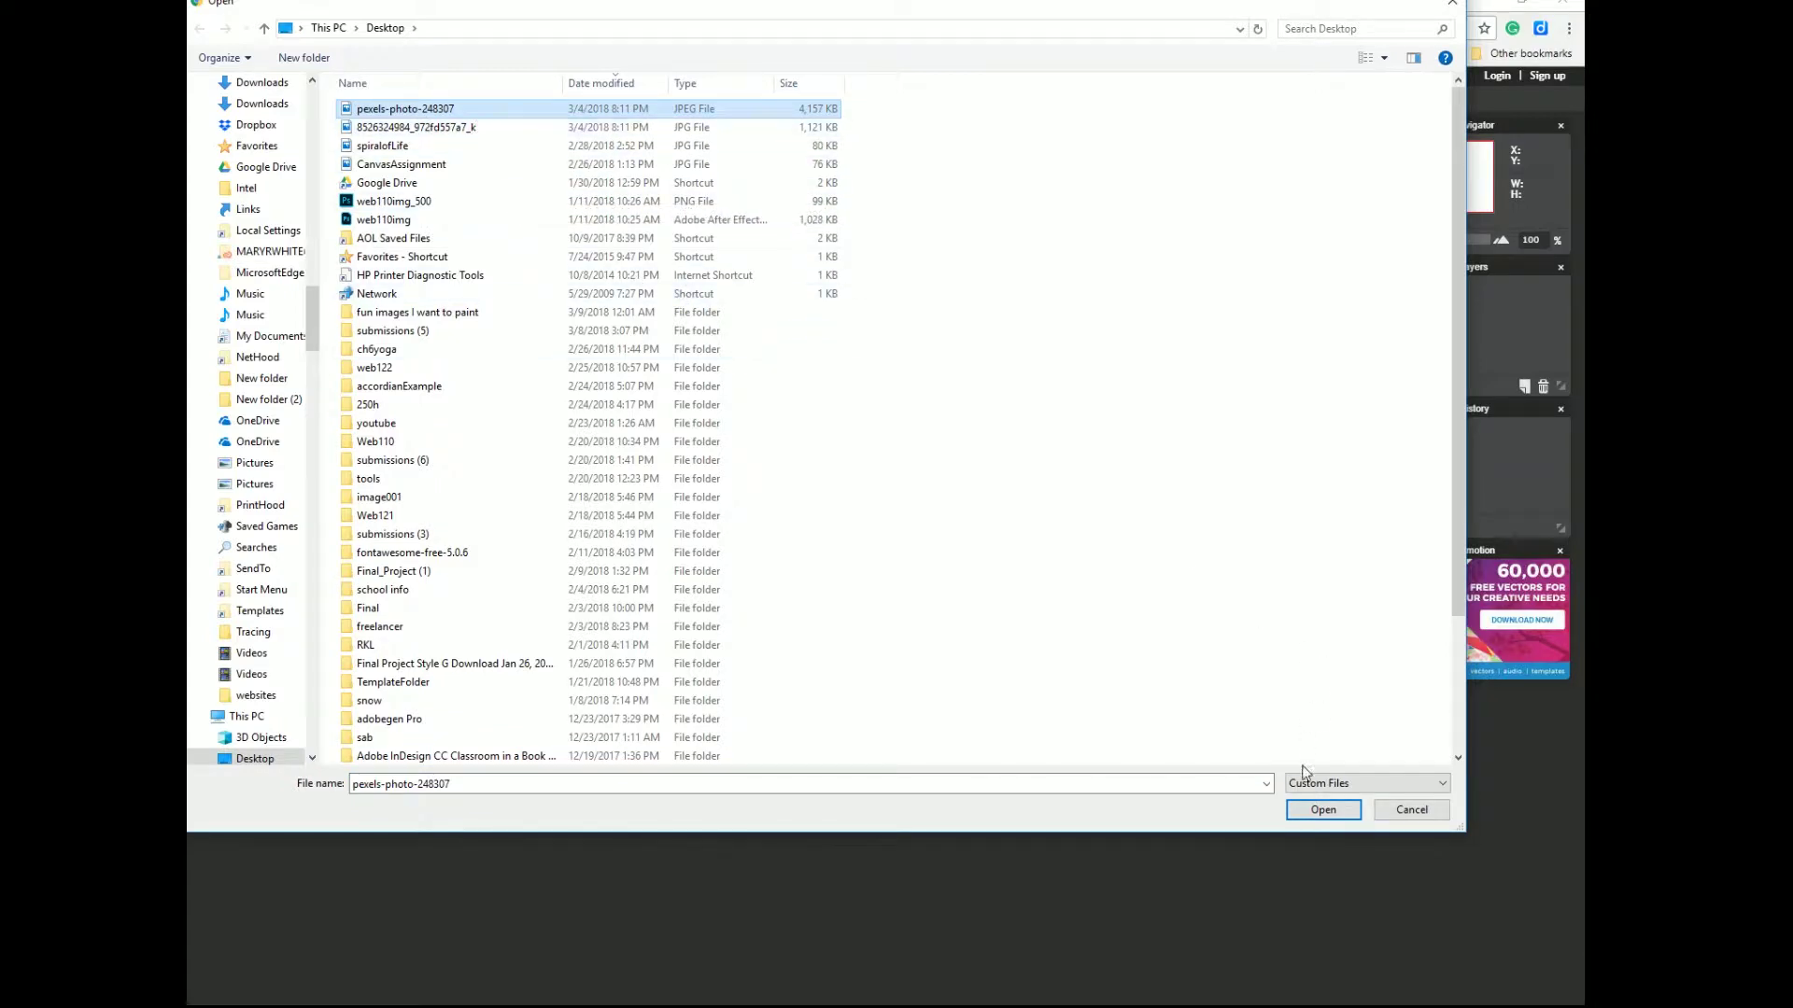
{"action": "left_click", "coordinate": [1310, 814]}
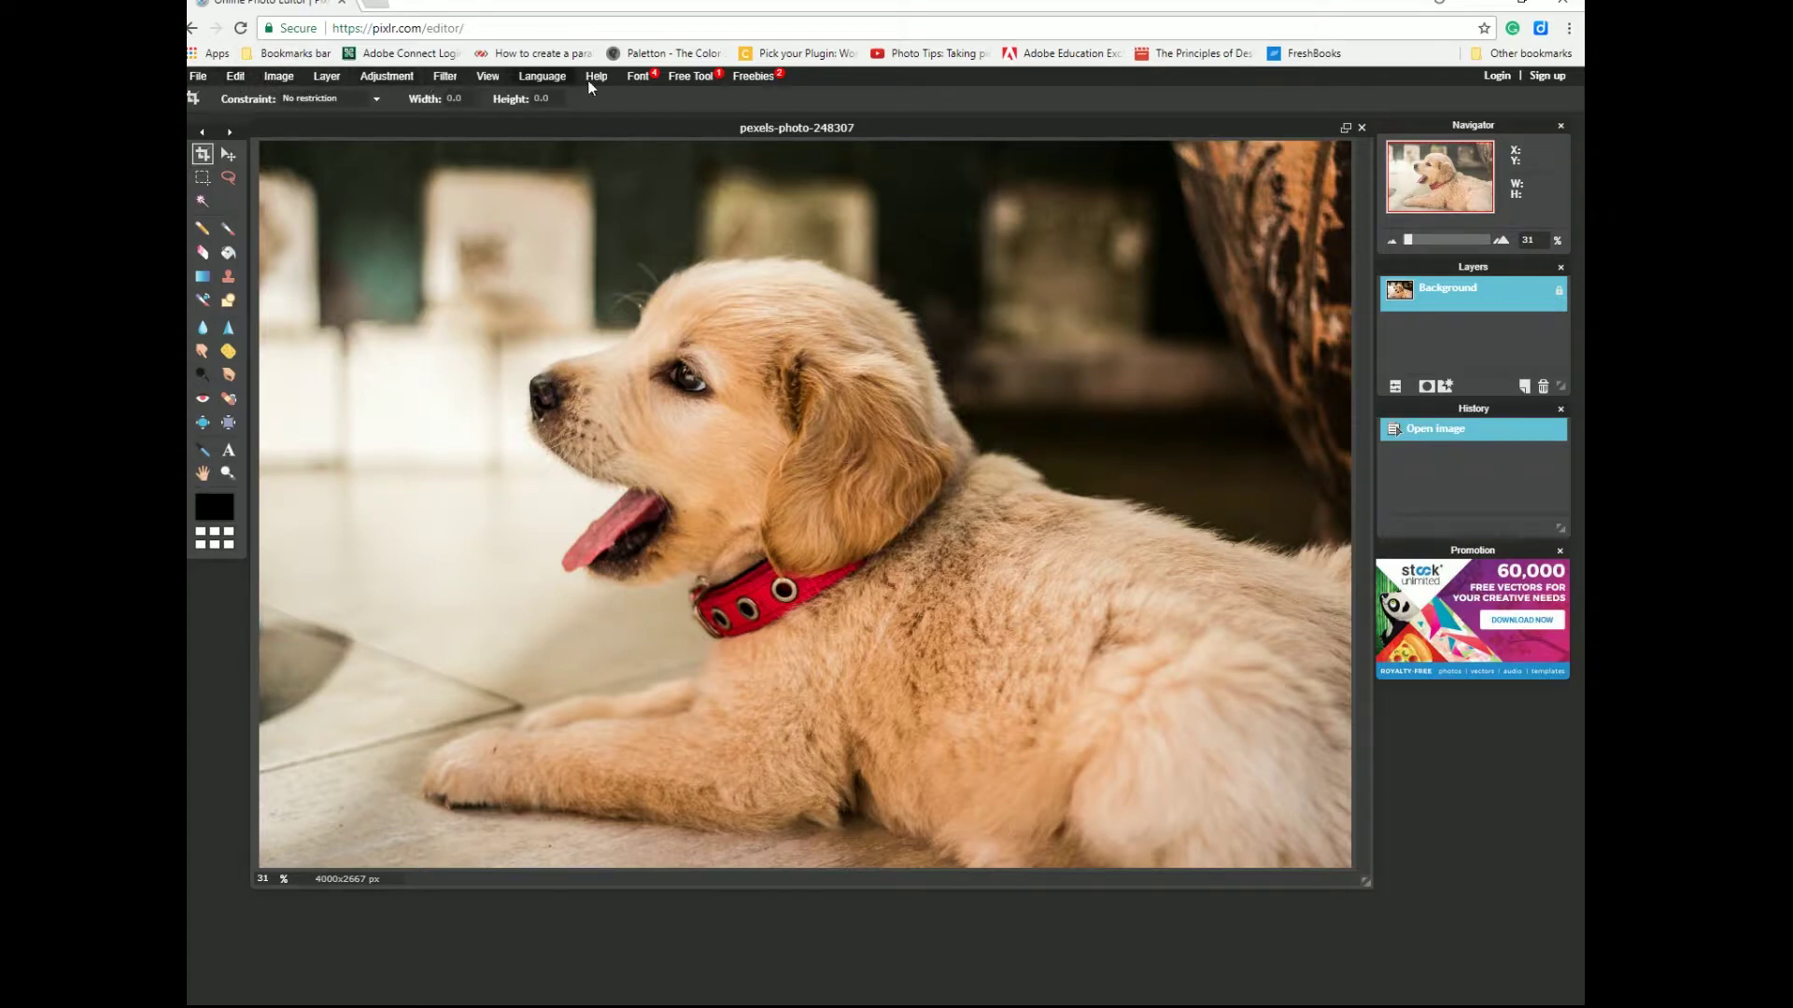
Step: Resize the puppy image to 350 pixels wide with its proportions constrained
{"action": "left_click", "coordinate": [279, 77]}
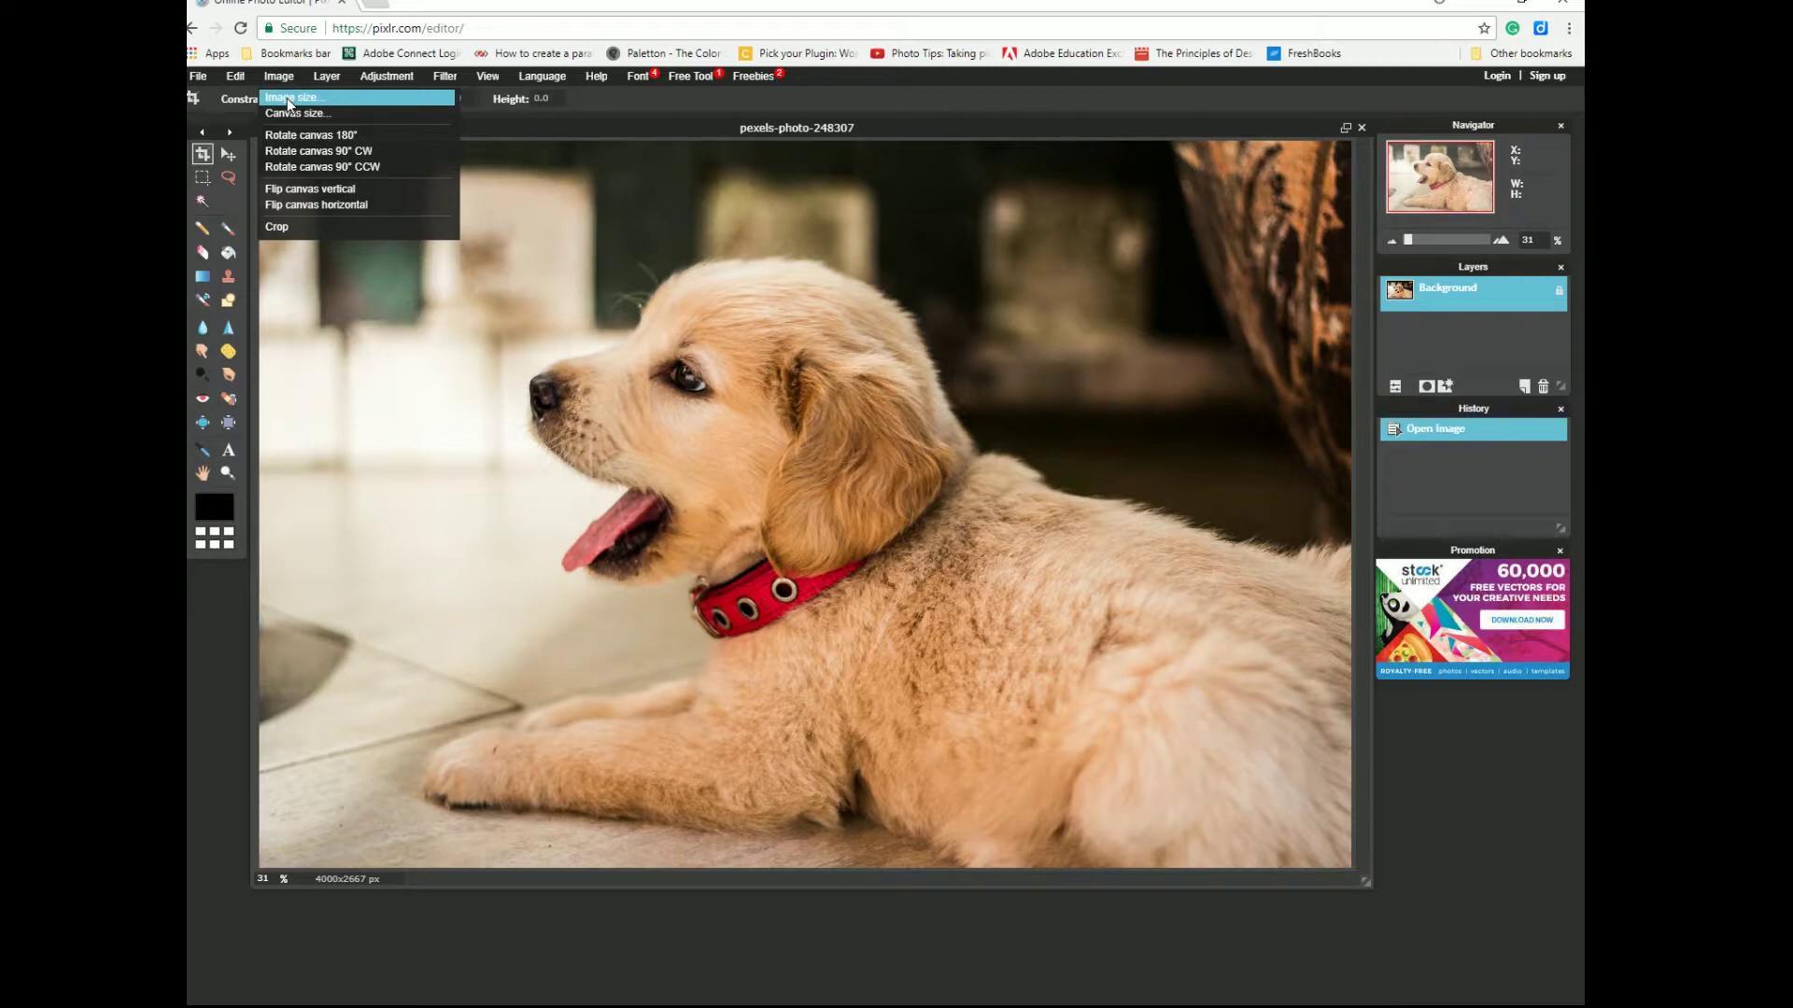
{"action": "left_click", "coordinate": [287, 98]}
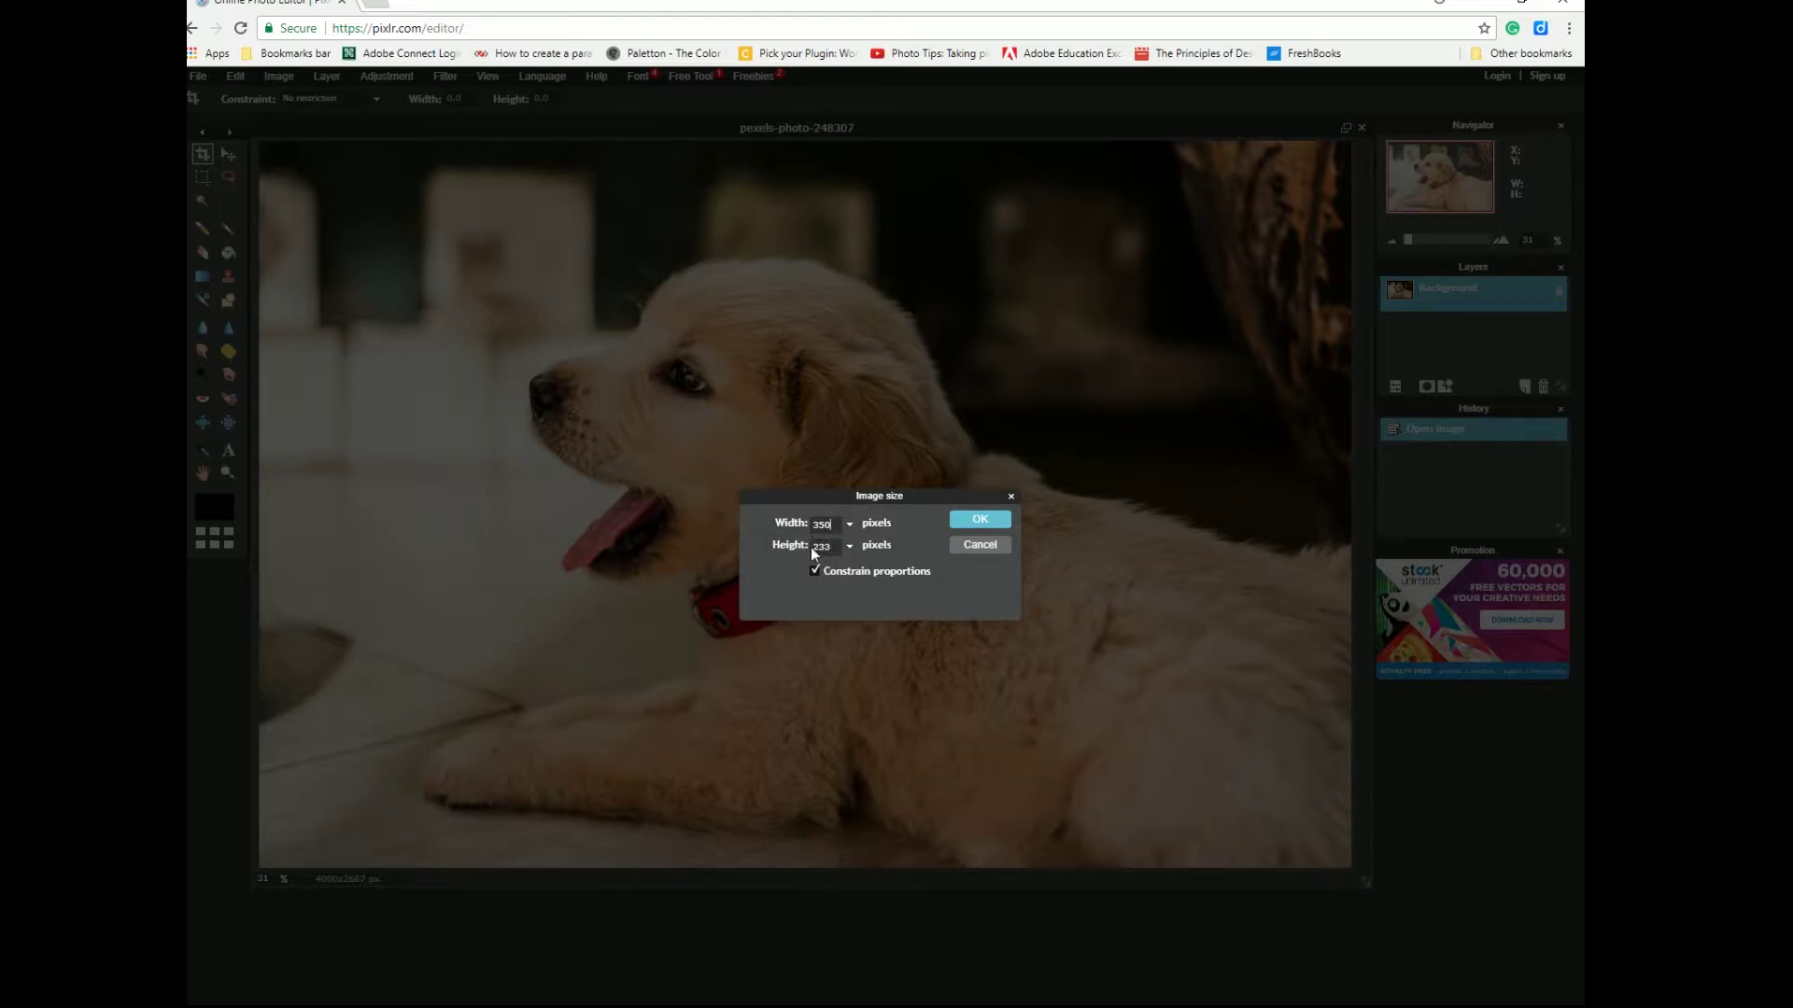
{"action": "left_click", "coordinate": [979, 521]}
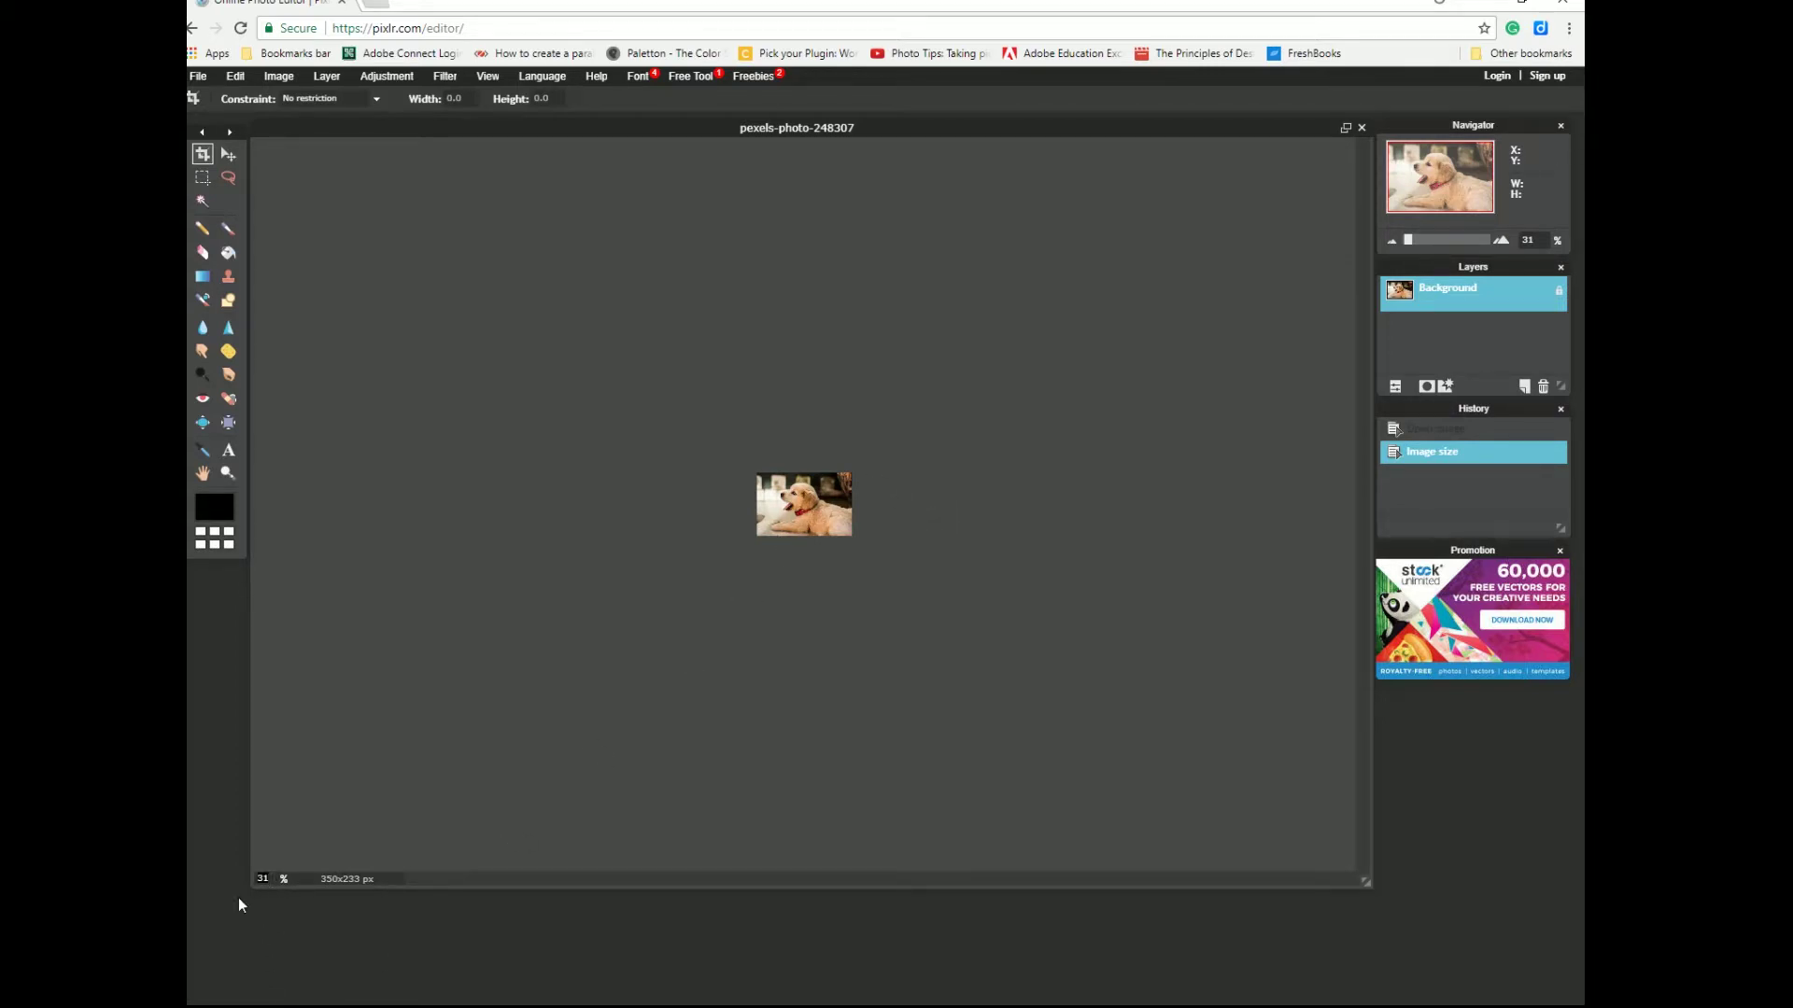
Step: Set the image's zoom level to 100%
{"action": "type", "text": "1"}
{"action": "key", "text": "Return"}
{"action": "type", "text": "00"}
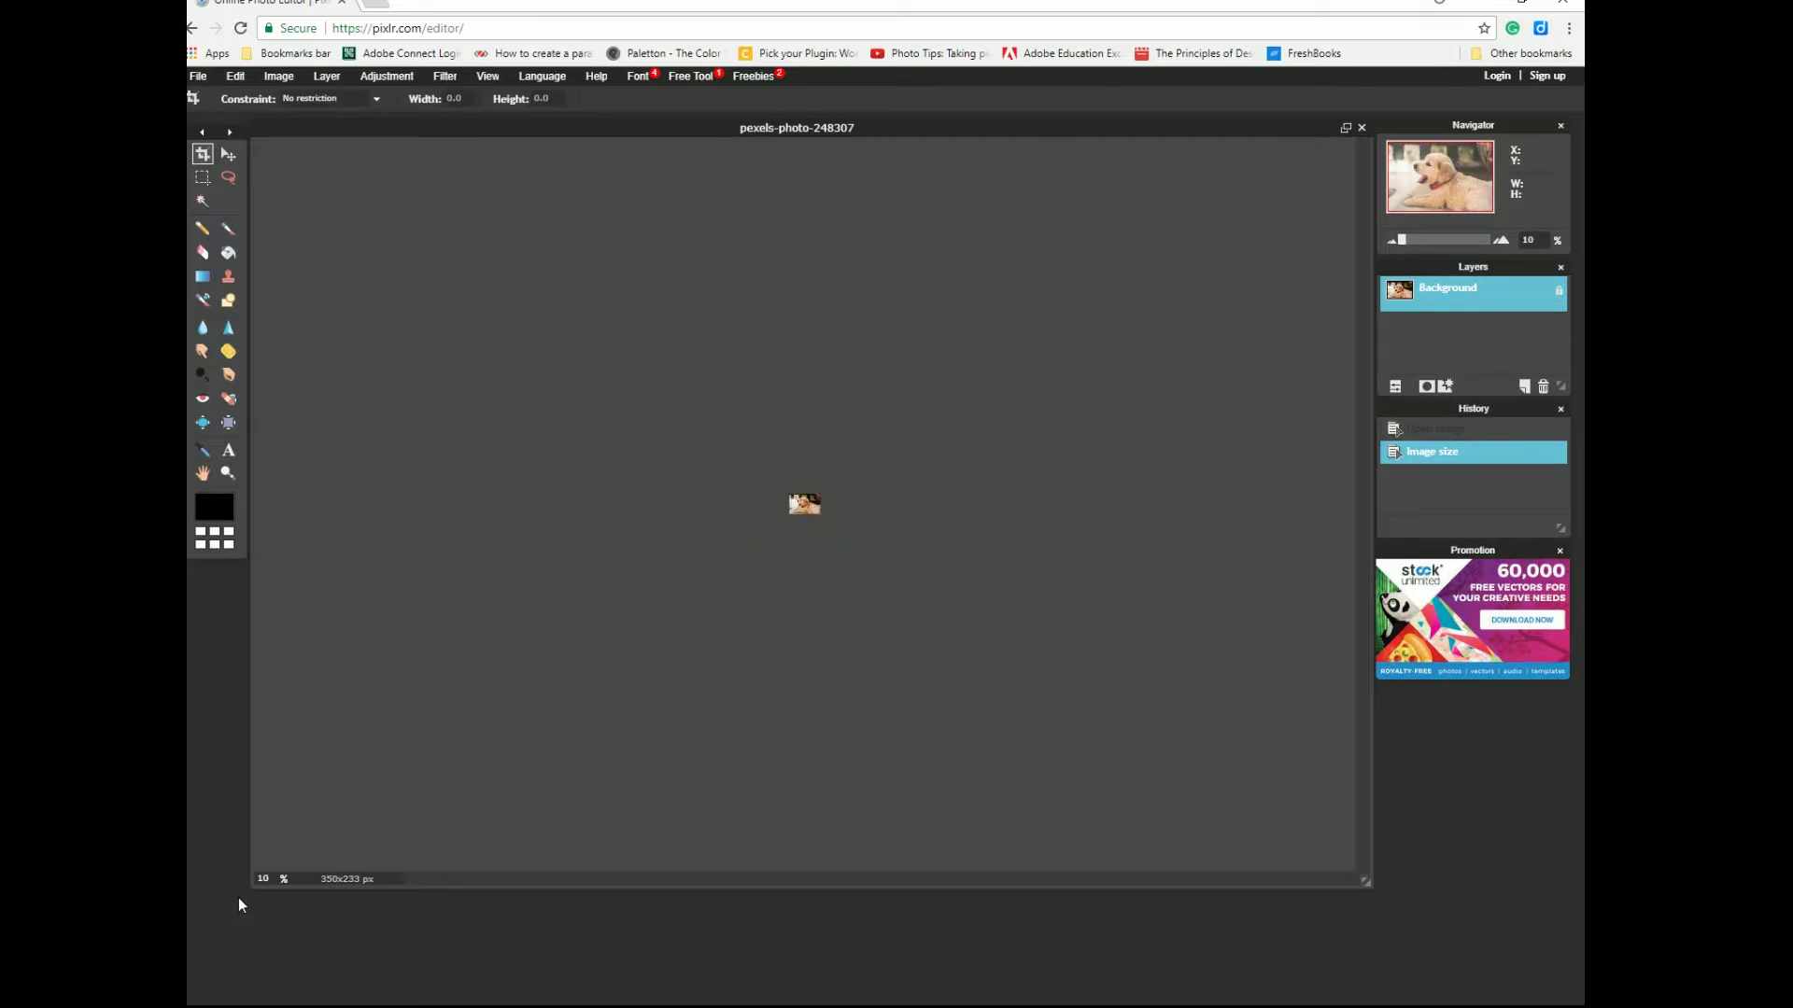
{"action": "key", "text": "Return"}
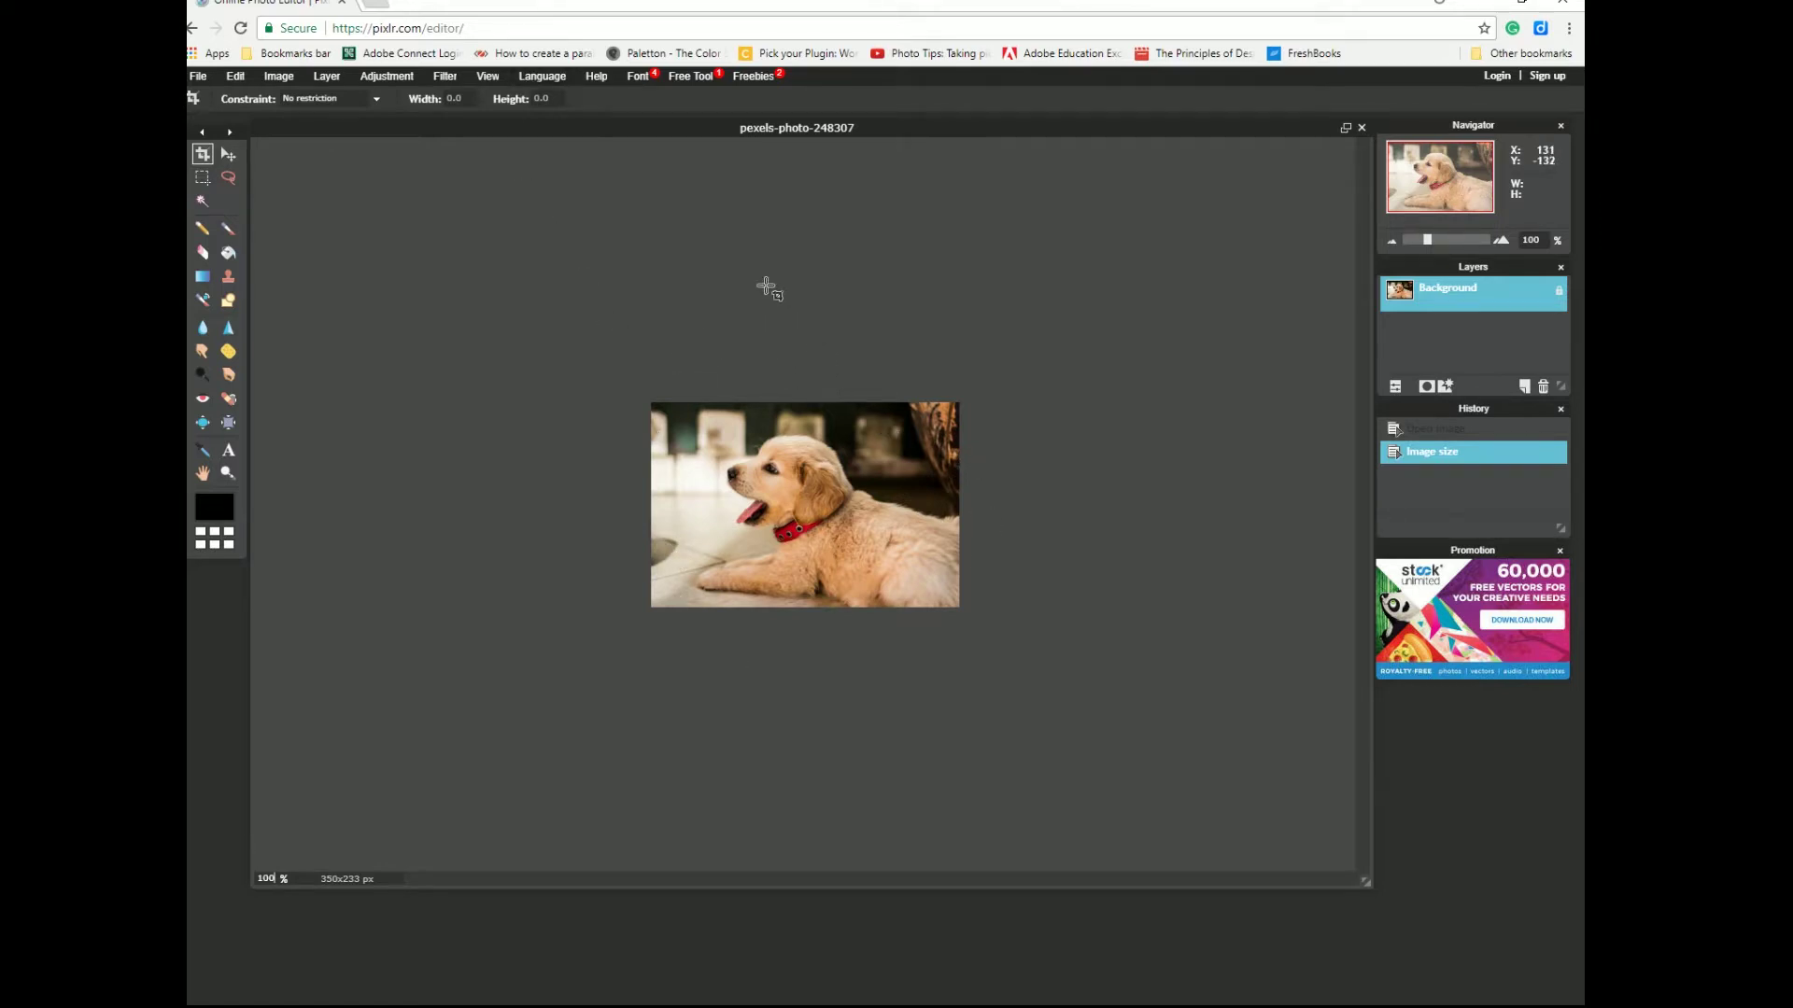
Step: Save the resized image to the Desktop as pexels-photo-248307_350 in JPEG format
{"action": "left_click", "coordinate": [199, 76]}
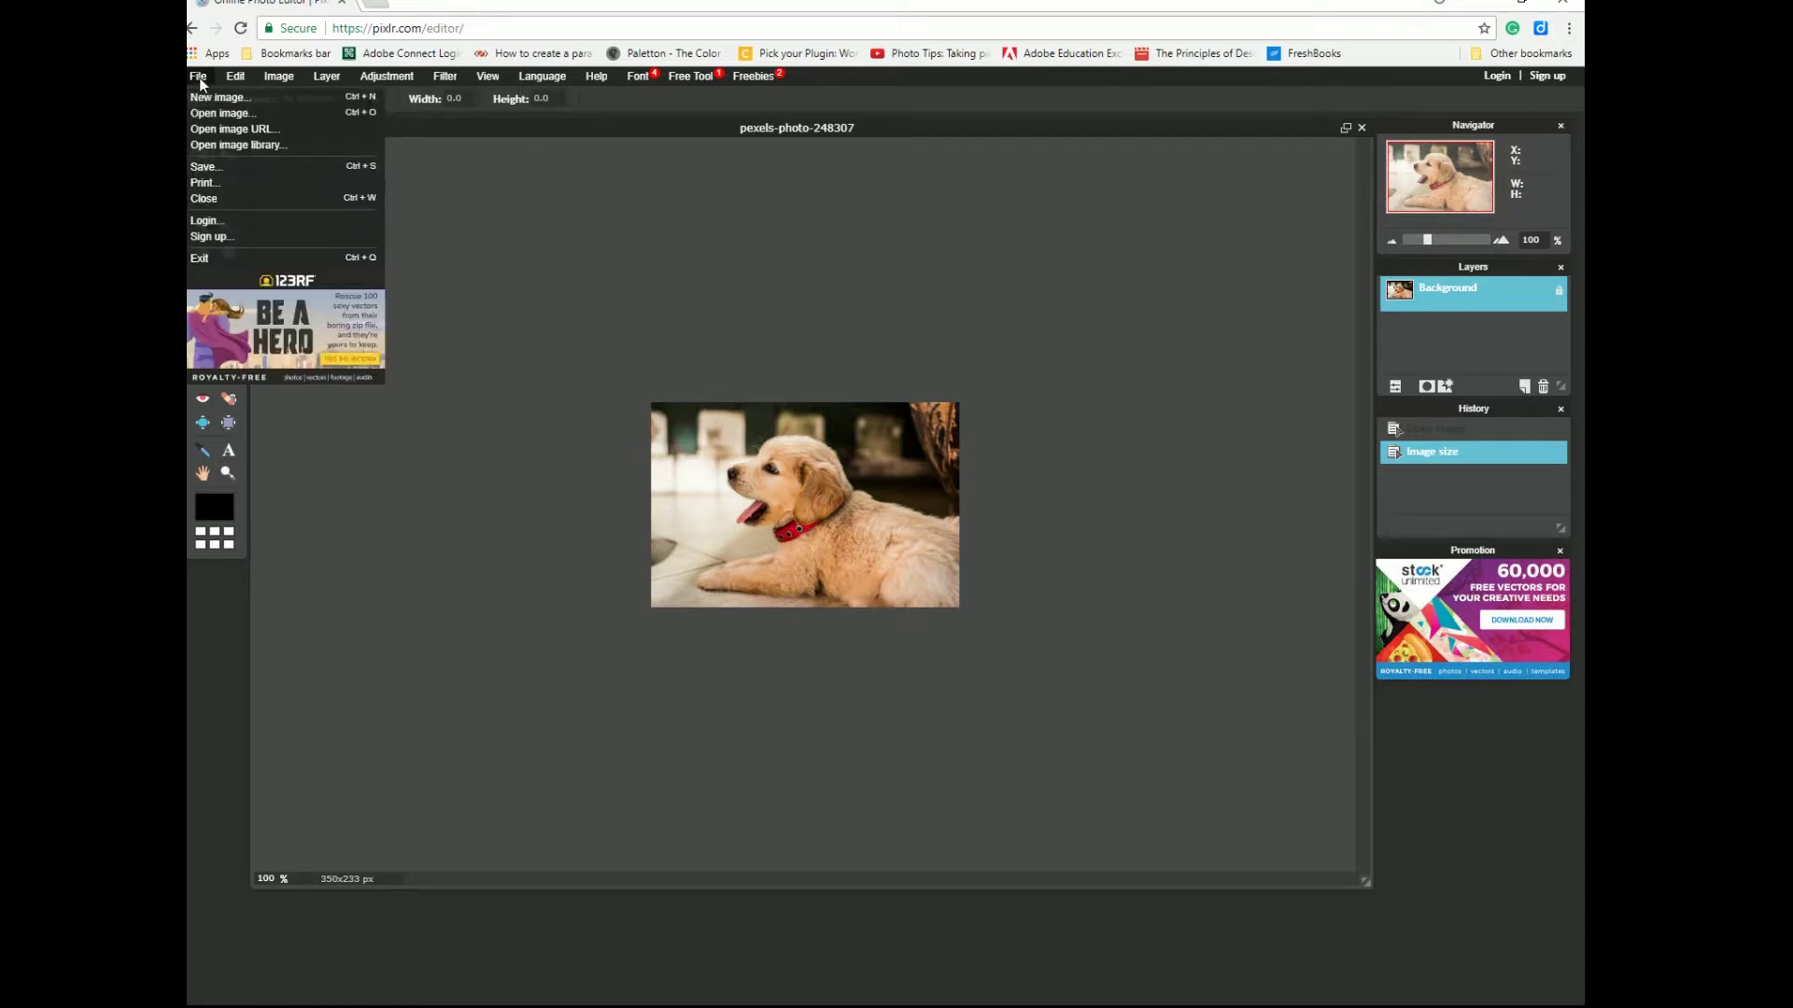
{"action": "left_click", "coordinate": [212, 169]}
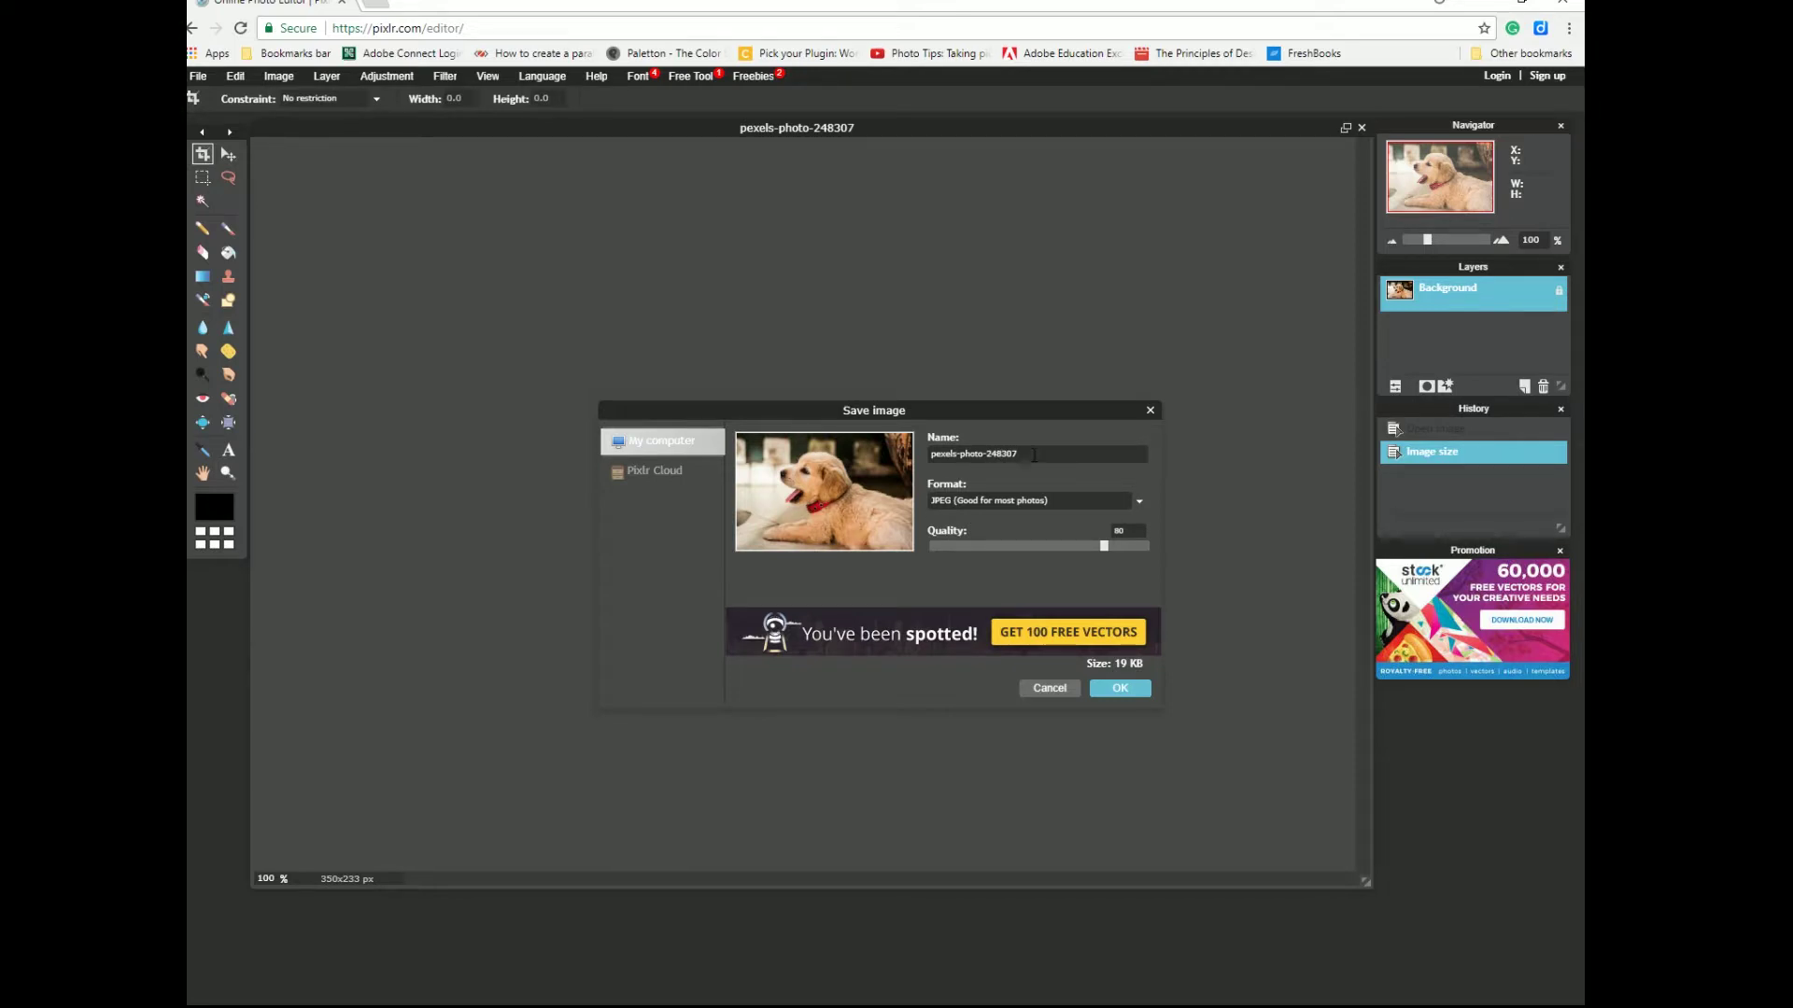
{"action": "type", "text": "-"}
{"action": "key", "text": "BackSpace"}
{"action": "key", "text": "BackSpace"}
{"action": "left_click", "coordinate": [1138, 502]}
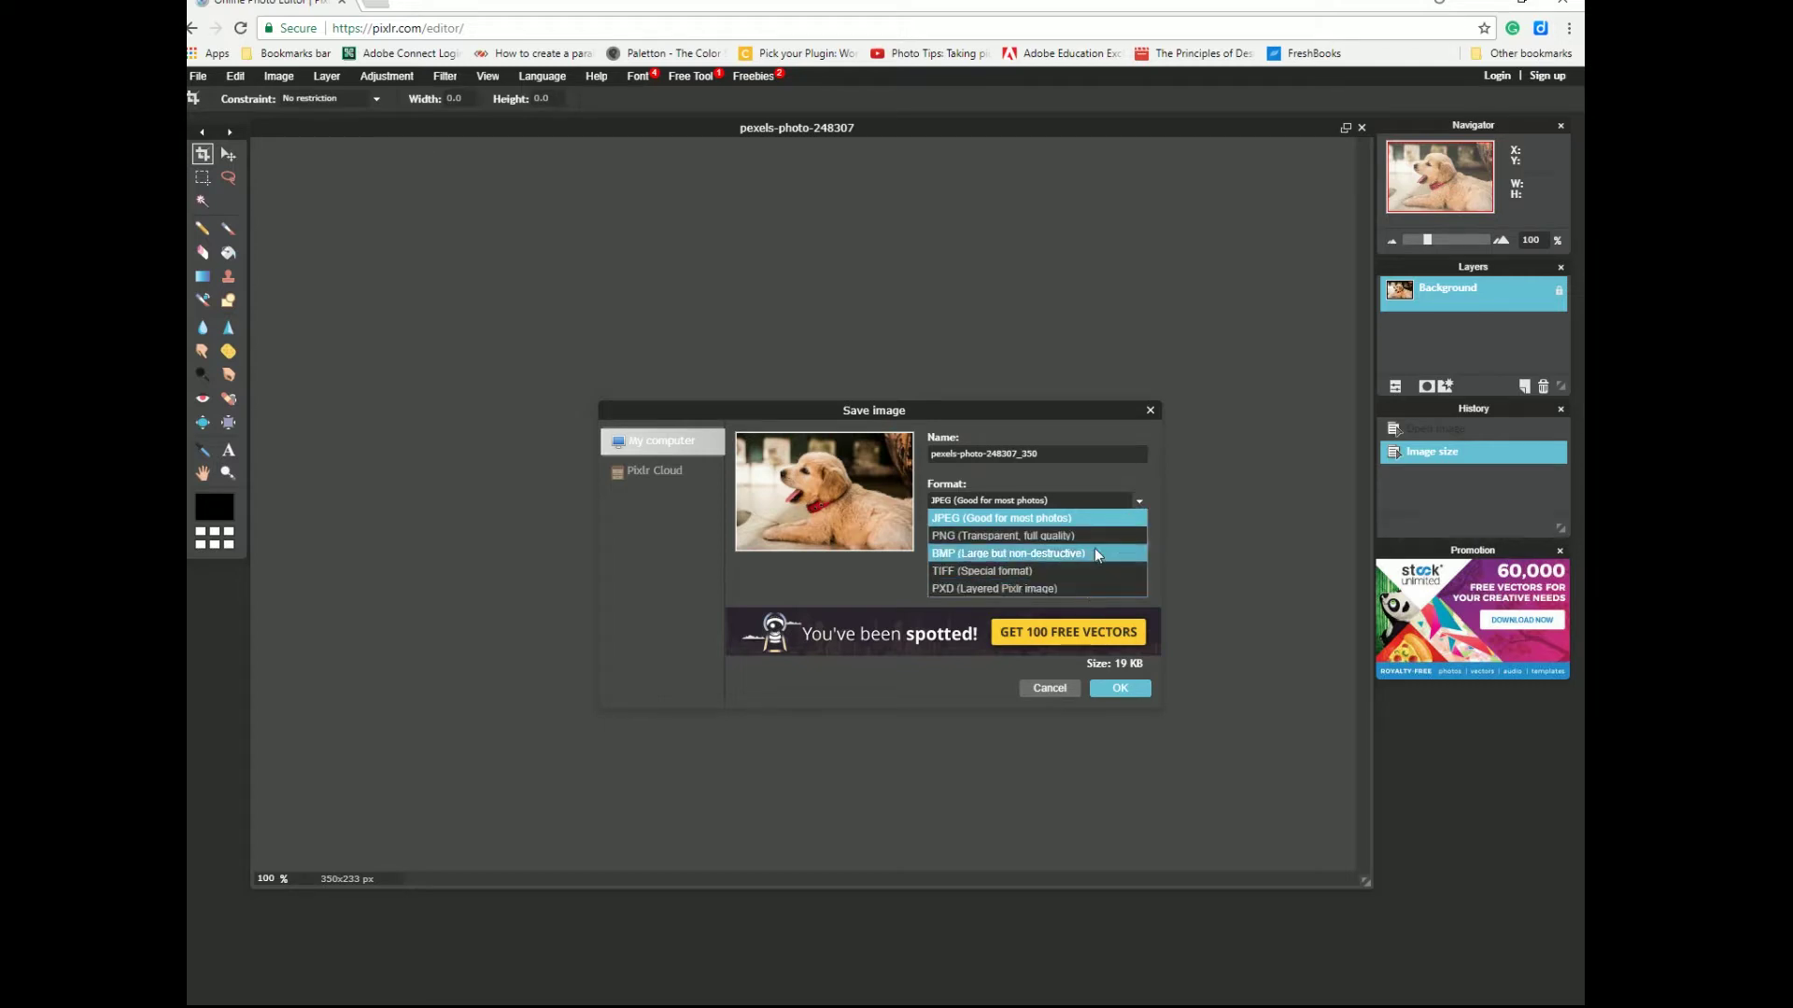
{"action": "left_click", "coordinate": [1055, 519]}
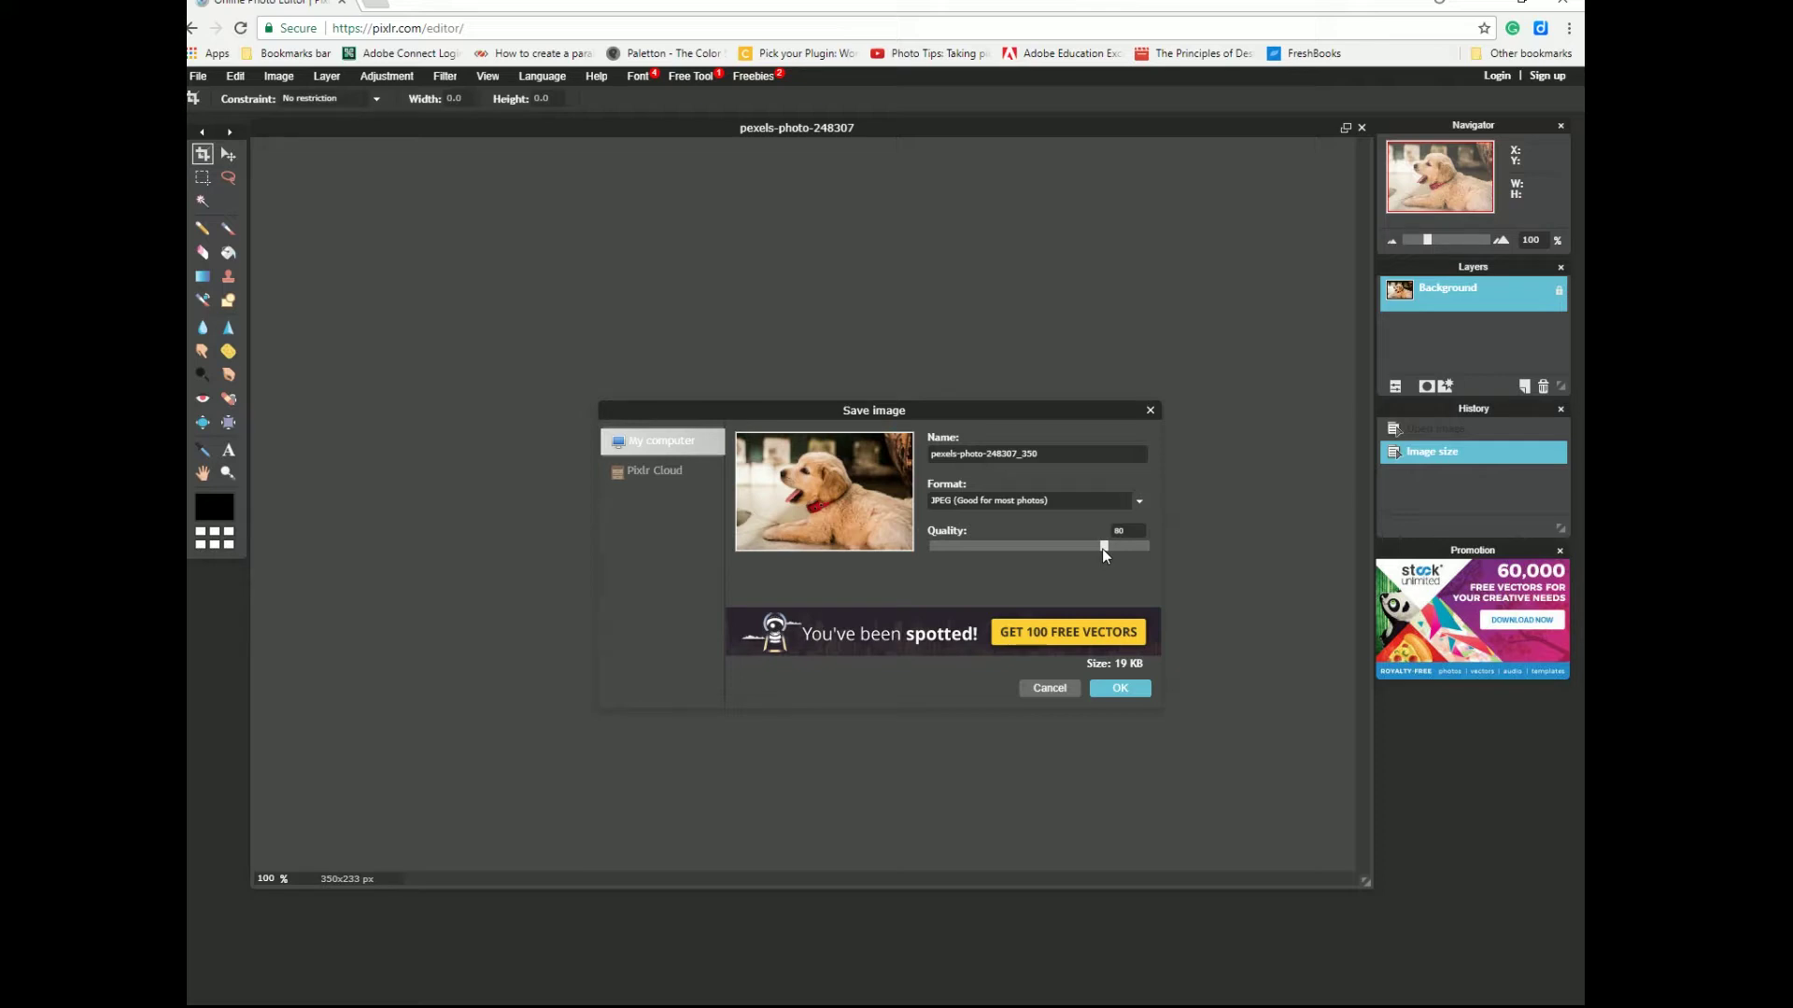
{"action": "left_click", "coordinate": [1122, 688]}
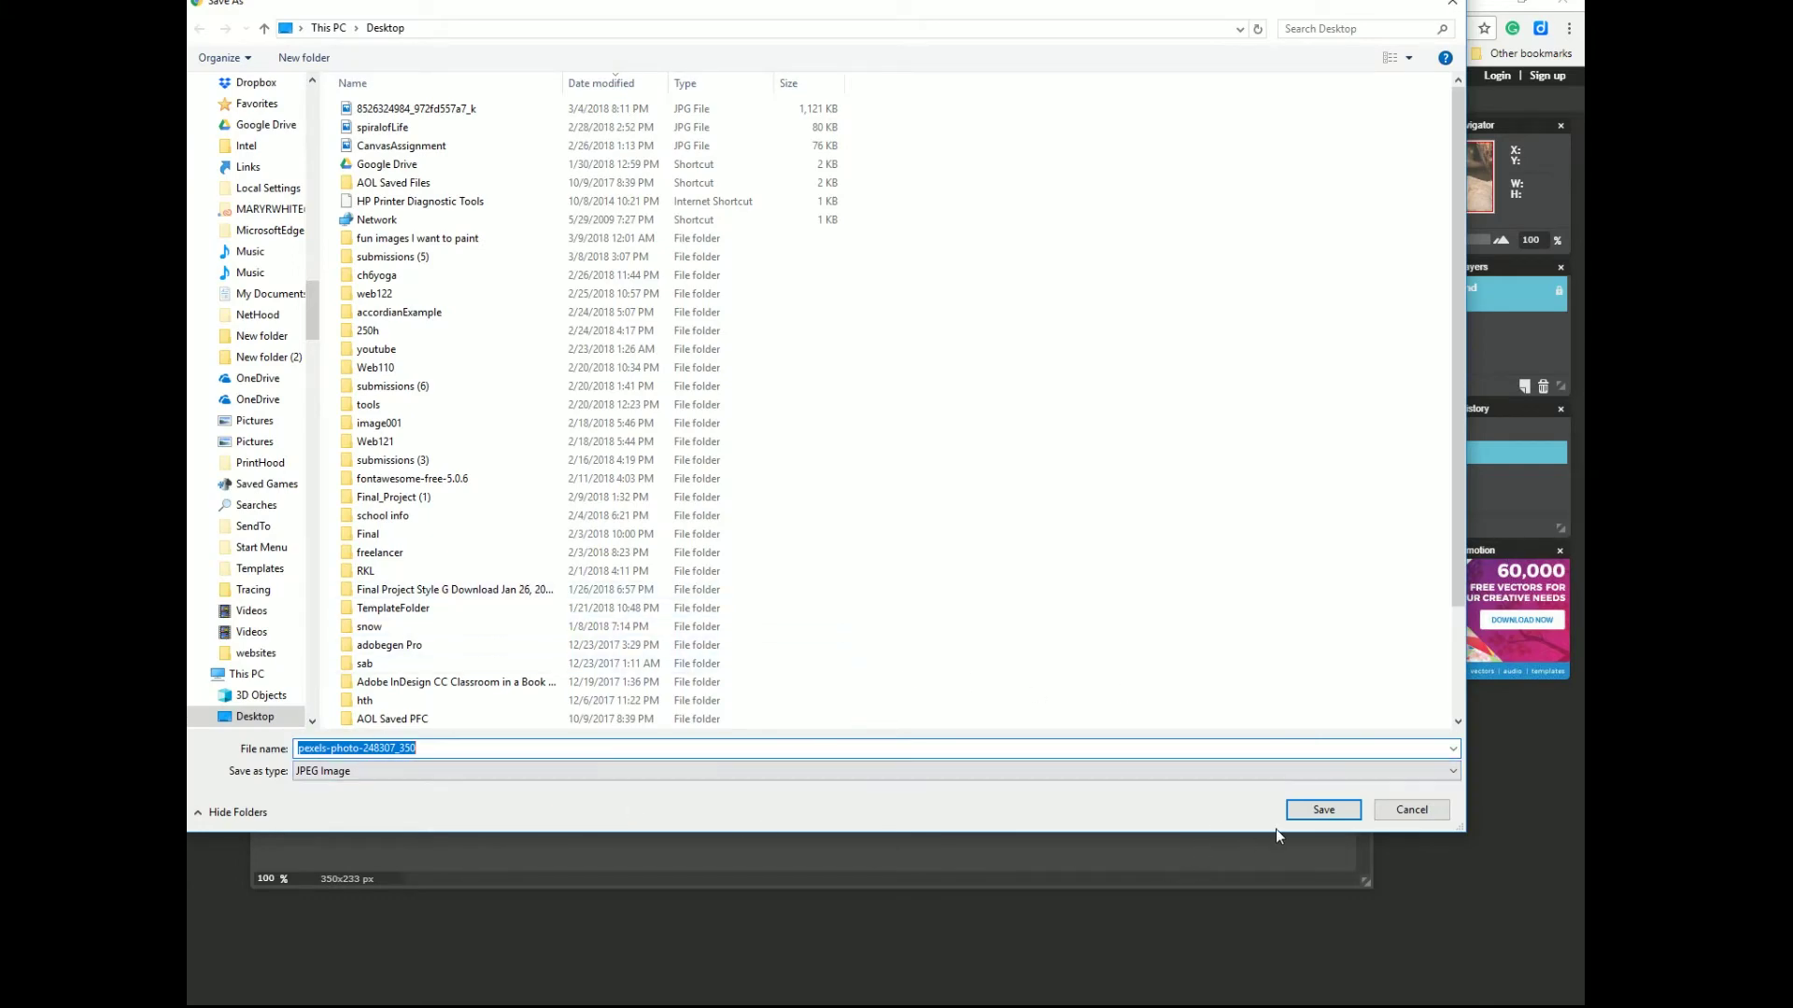
{"action": "left_click", "coordinate": [1315, 812]}
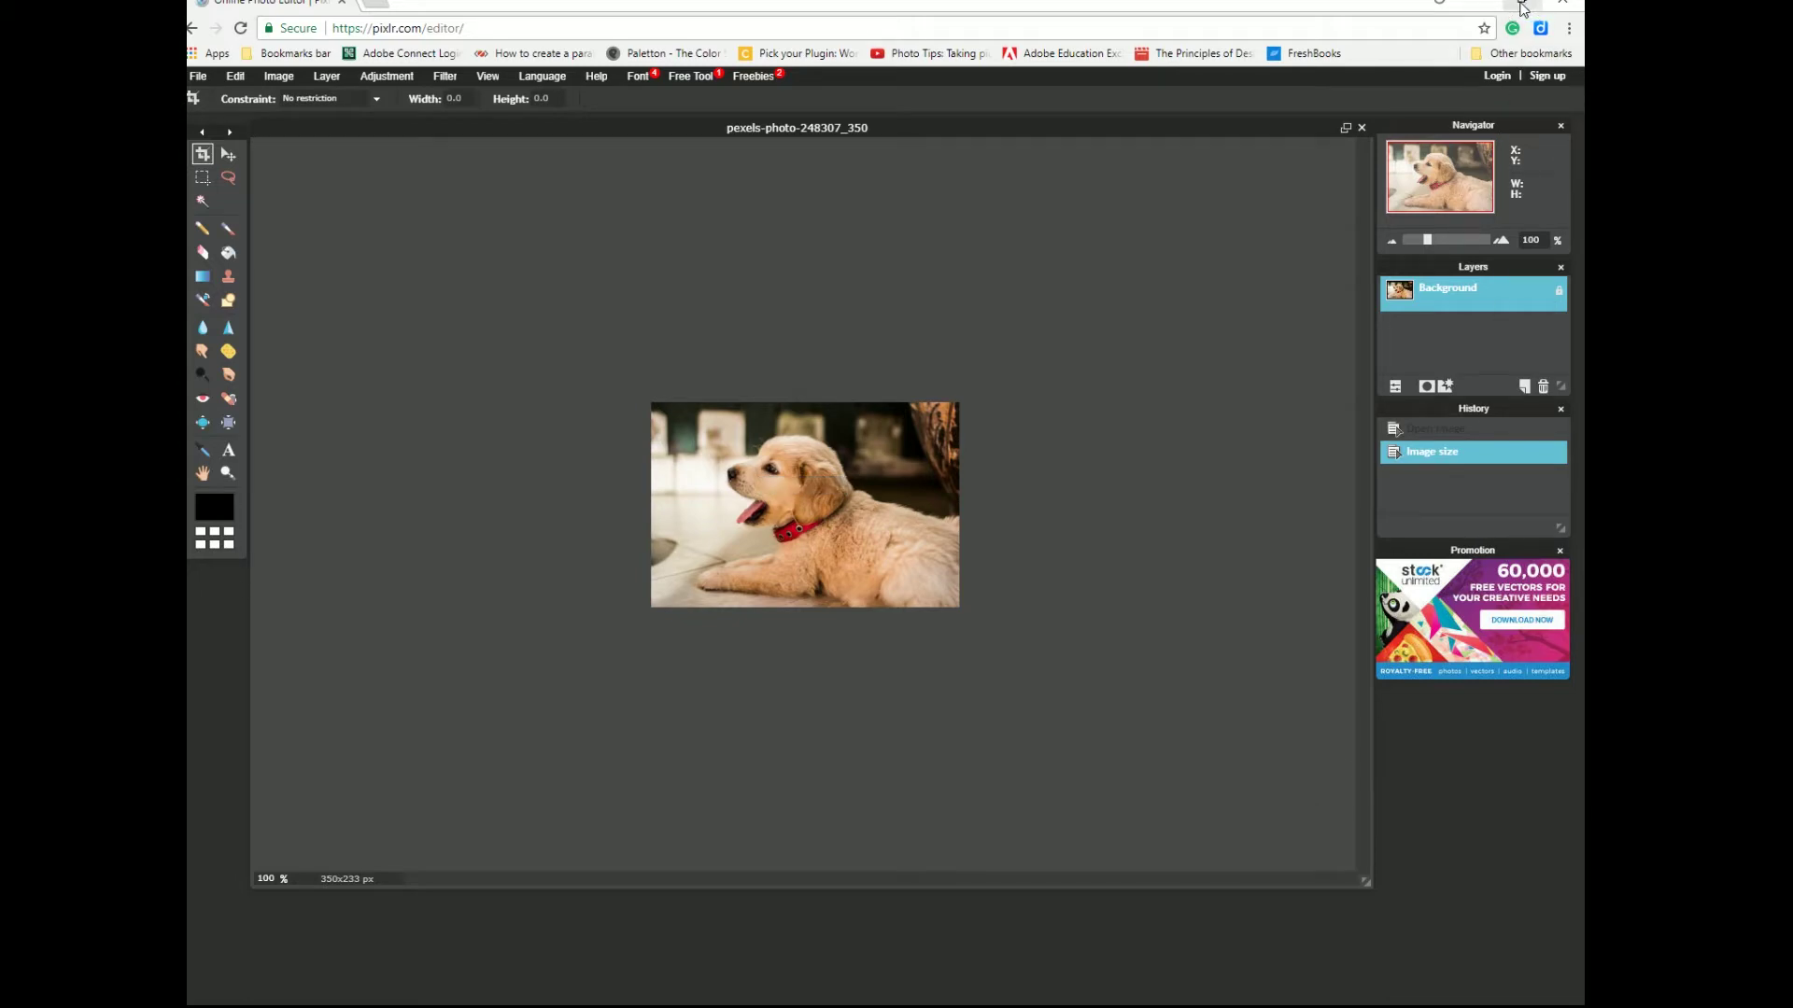
Step: Minimize the browser to reveal the desktop and move the resized photo's file away from the two original images
{"action": "left_click", "coordinate": [1526, 4]}
{"action": "left_click", "coordinate": [1407, 44]}
{"action": "left_click_drag", "start_coordinate": [615, 870], "coordinate": [420, 434]}
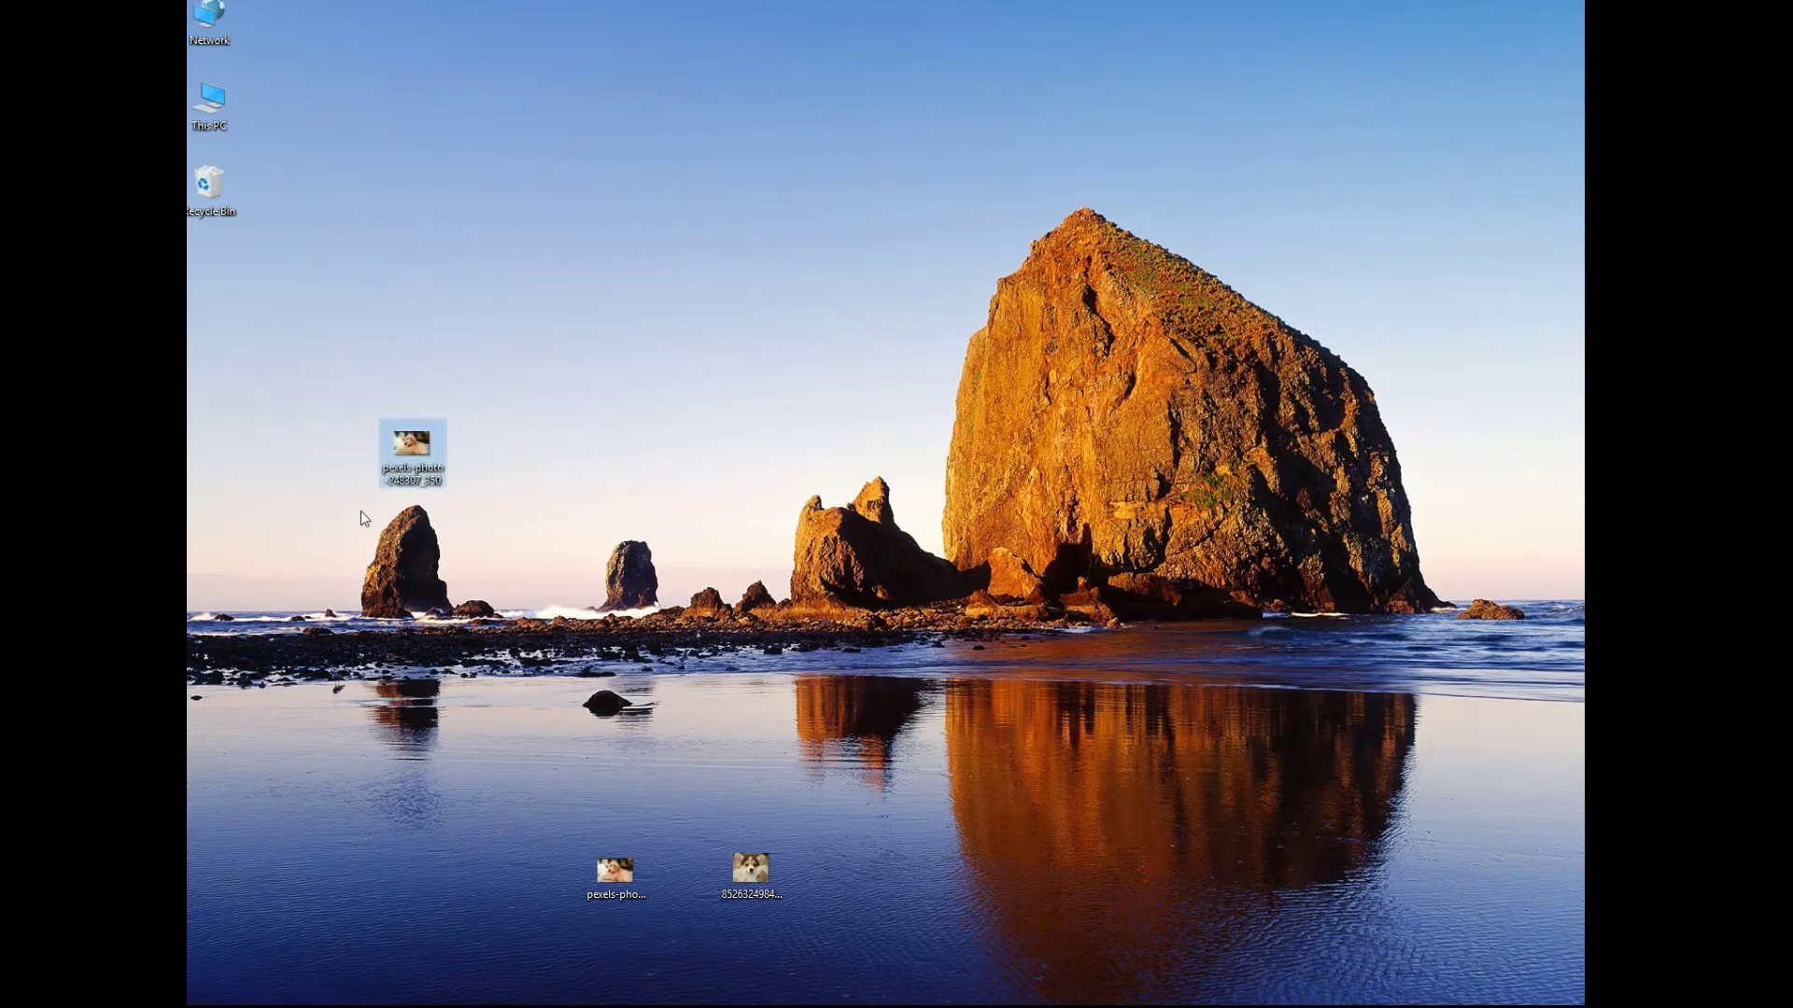
Step: Open the file properties of pexels-photo-248307_350 and place their window clear of the original images to examine the file size
{"action": "right_click", "coordinate": [405, 435]}
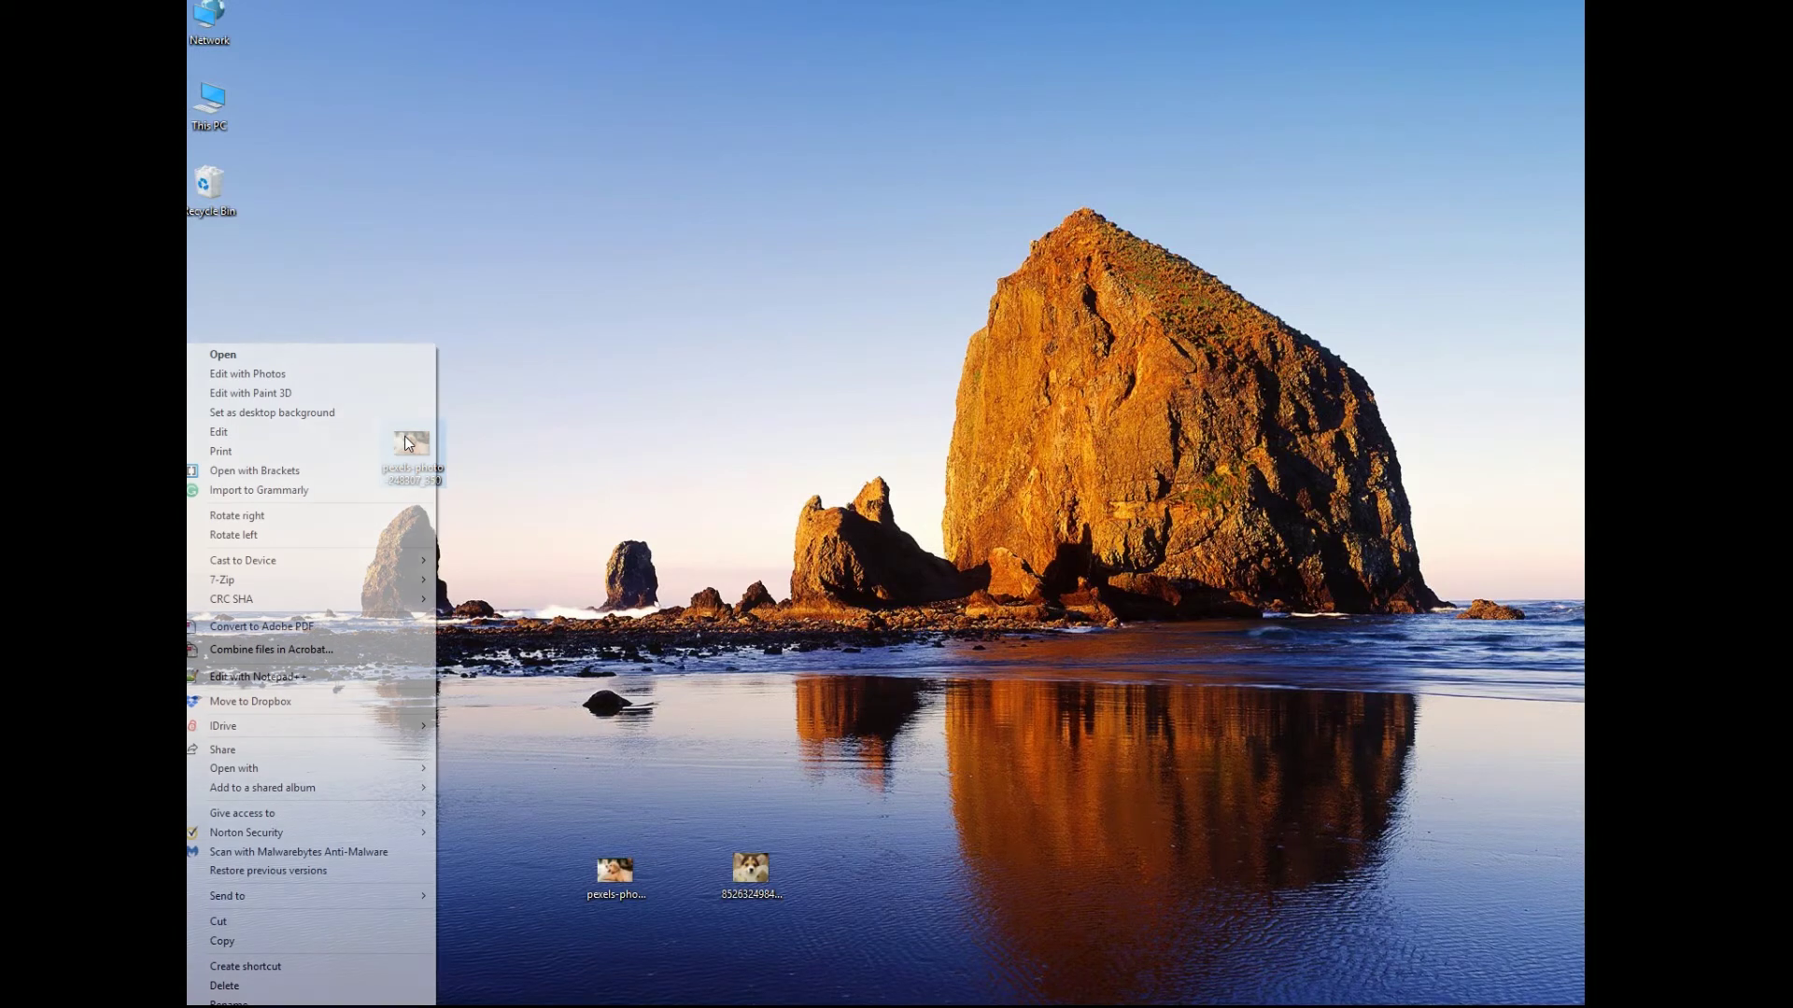
{"action": "left_click", "coordinate": [345, 869]}
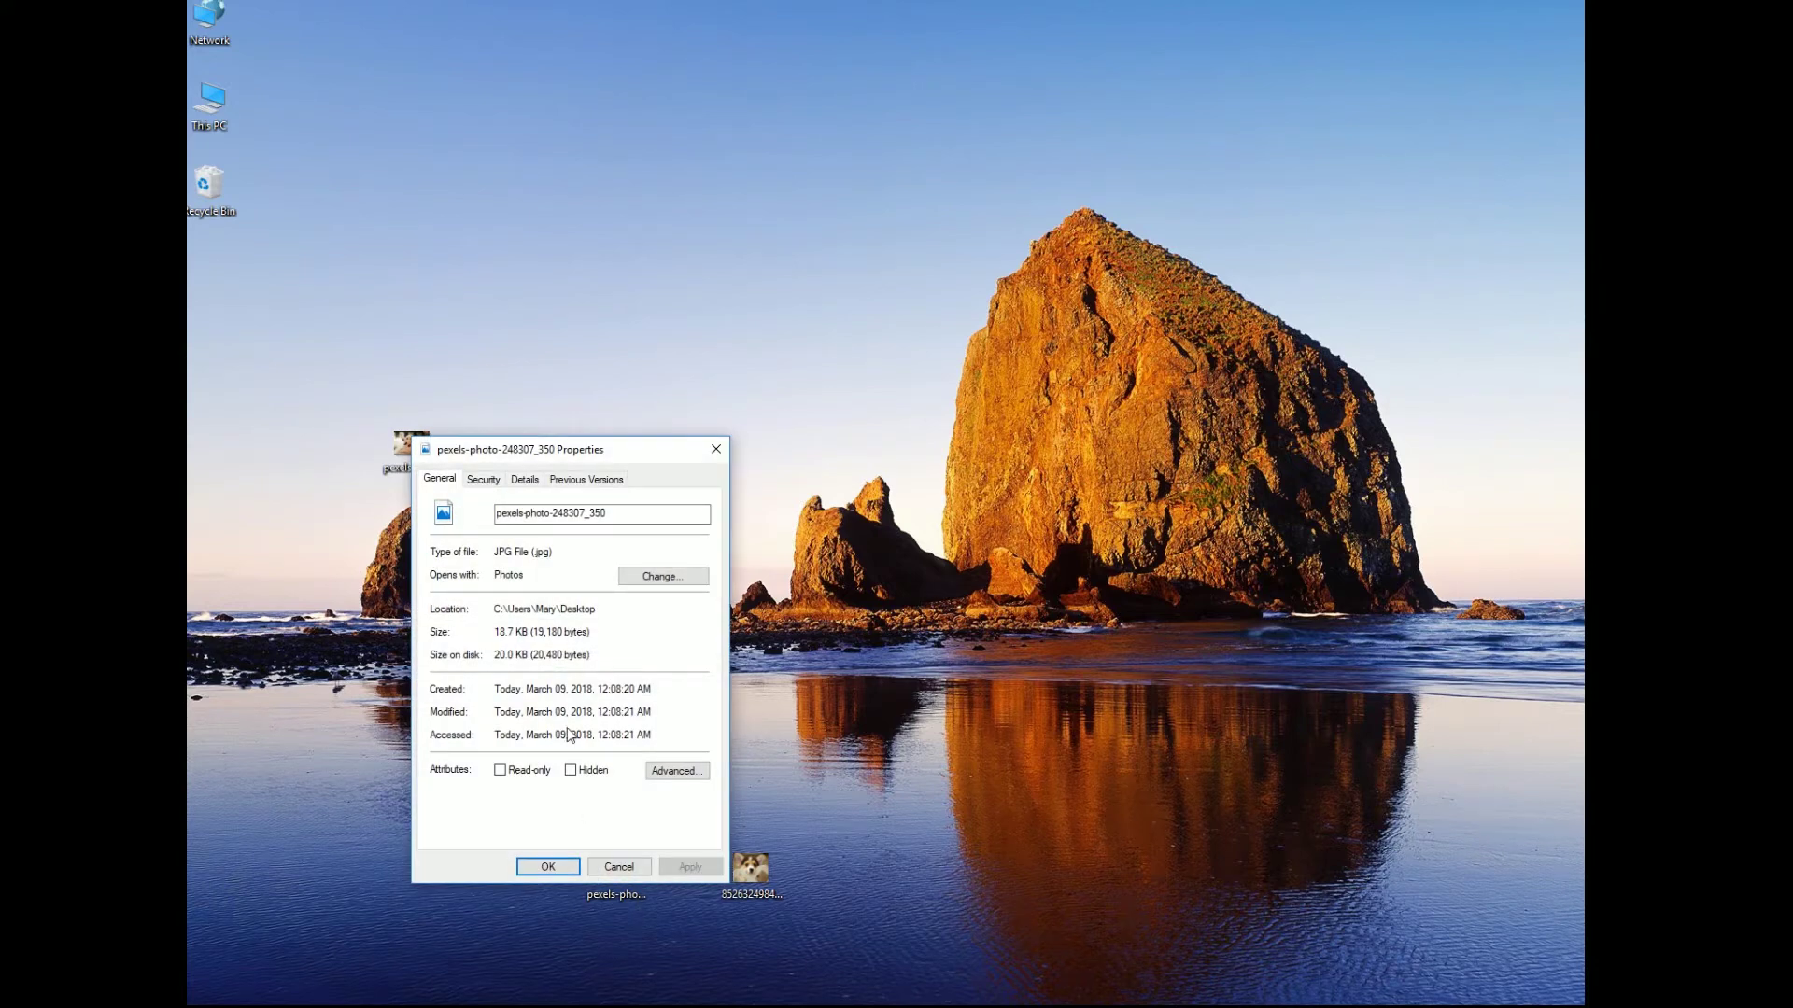
{"action": "left_click_drag", "start_coordinate": [629, 449], "coordinate": [500, 282]}
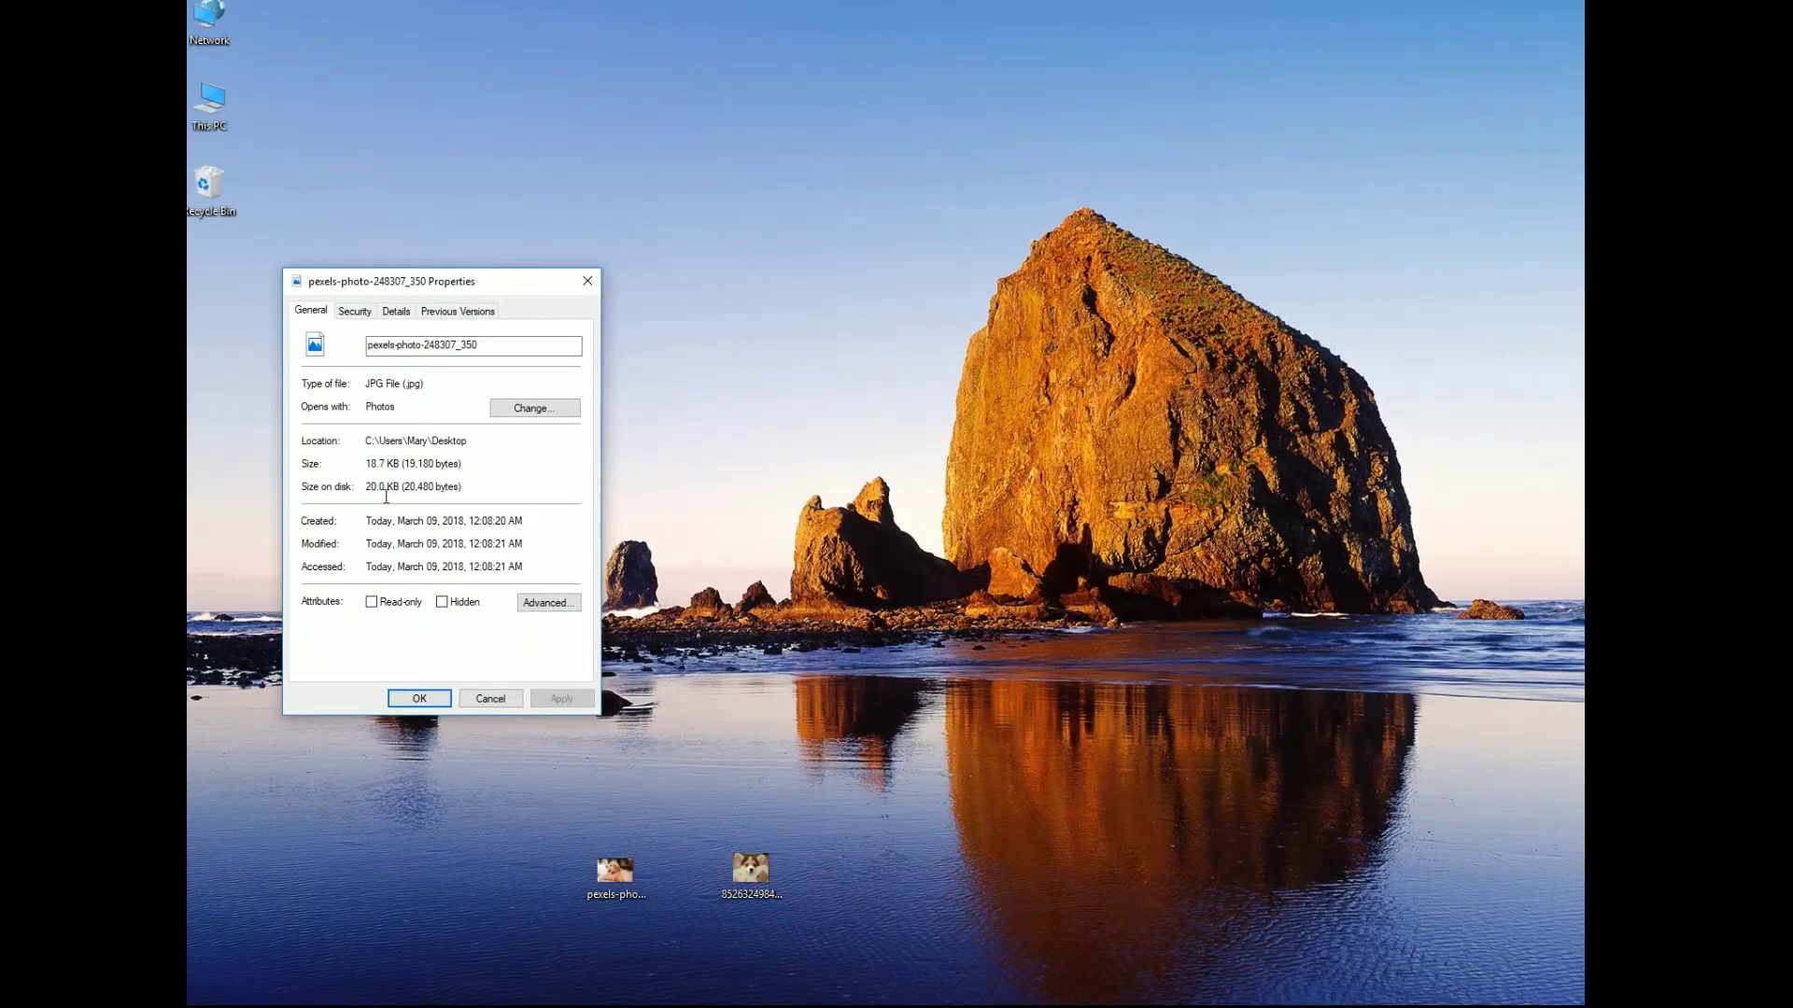
Step: Open the properties of the original pexels-photo-248307 and arrange both properties windows side by side to compare file sizes
{"action": "right_click", "coordinate": [617, 874]}
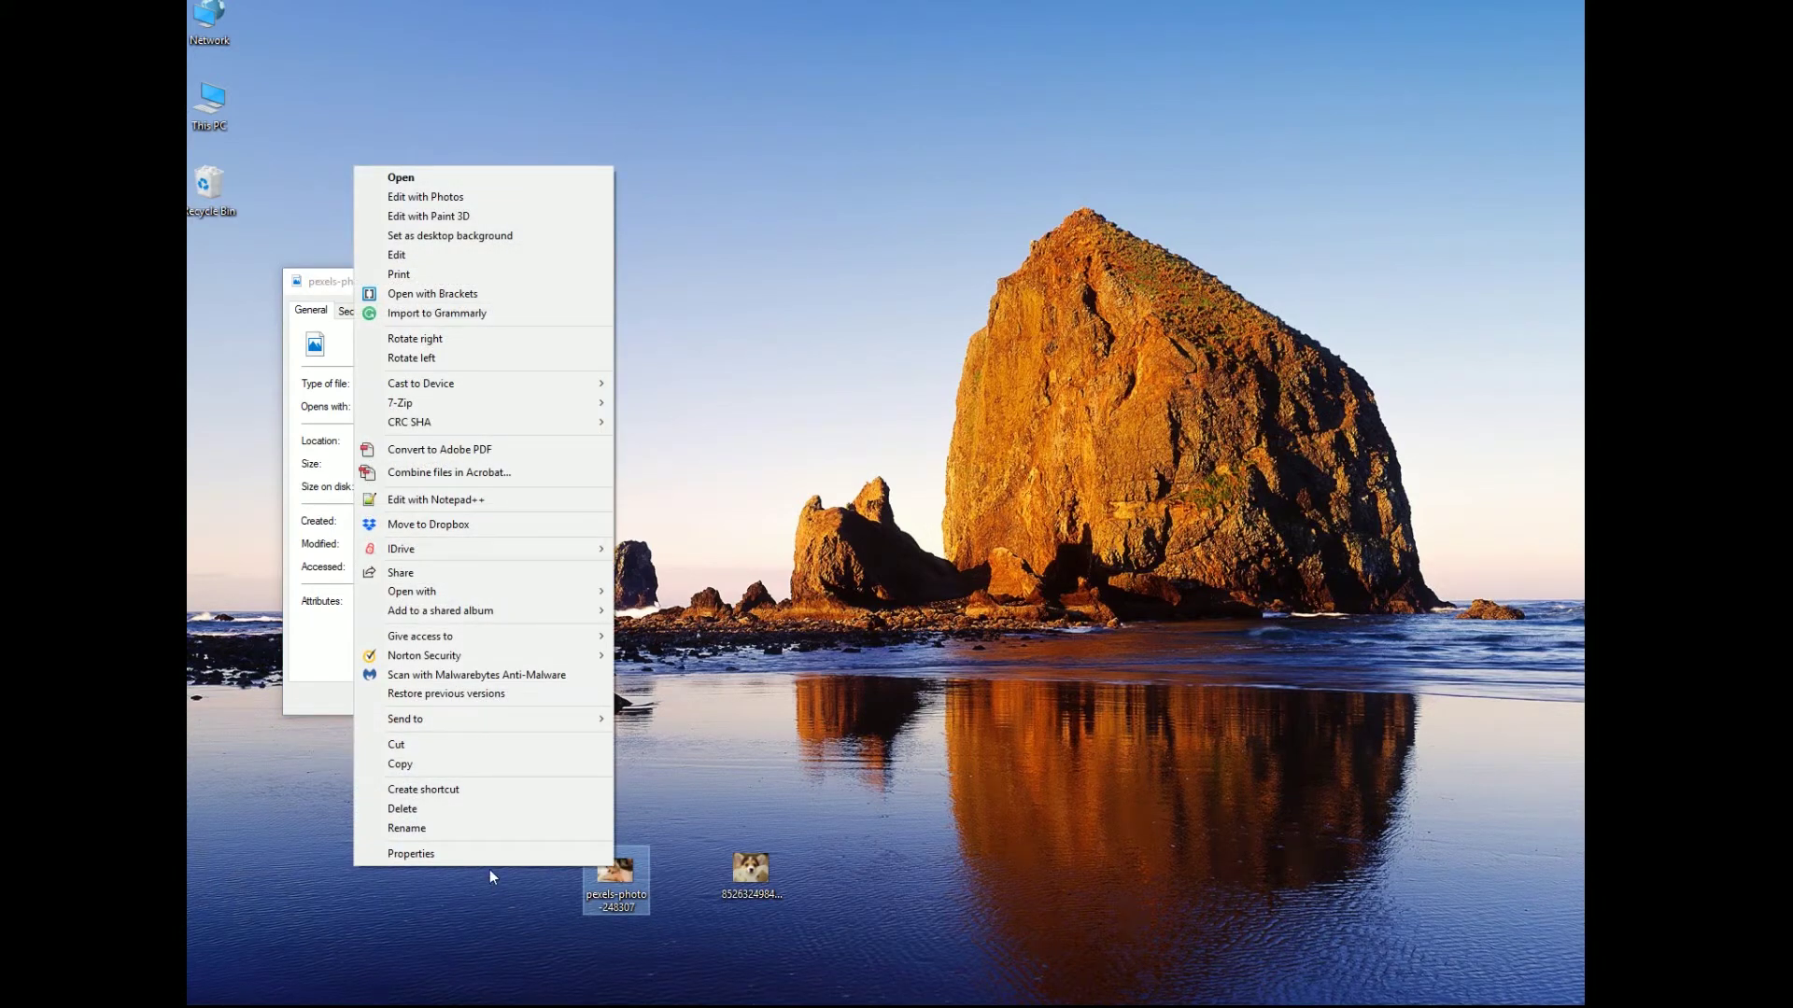
{"action": "left_click", "coordinate": [485, 857]}
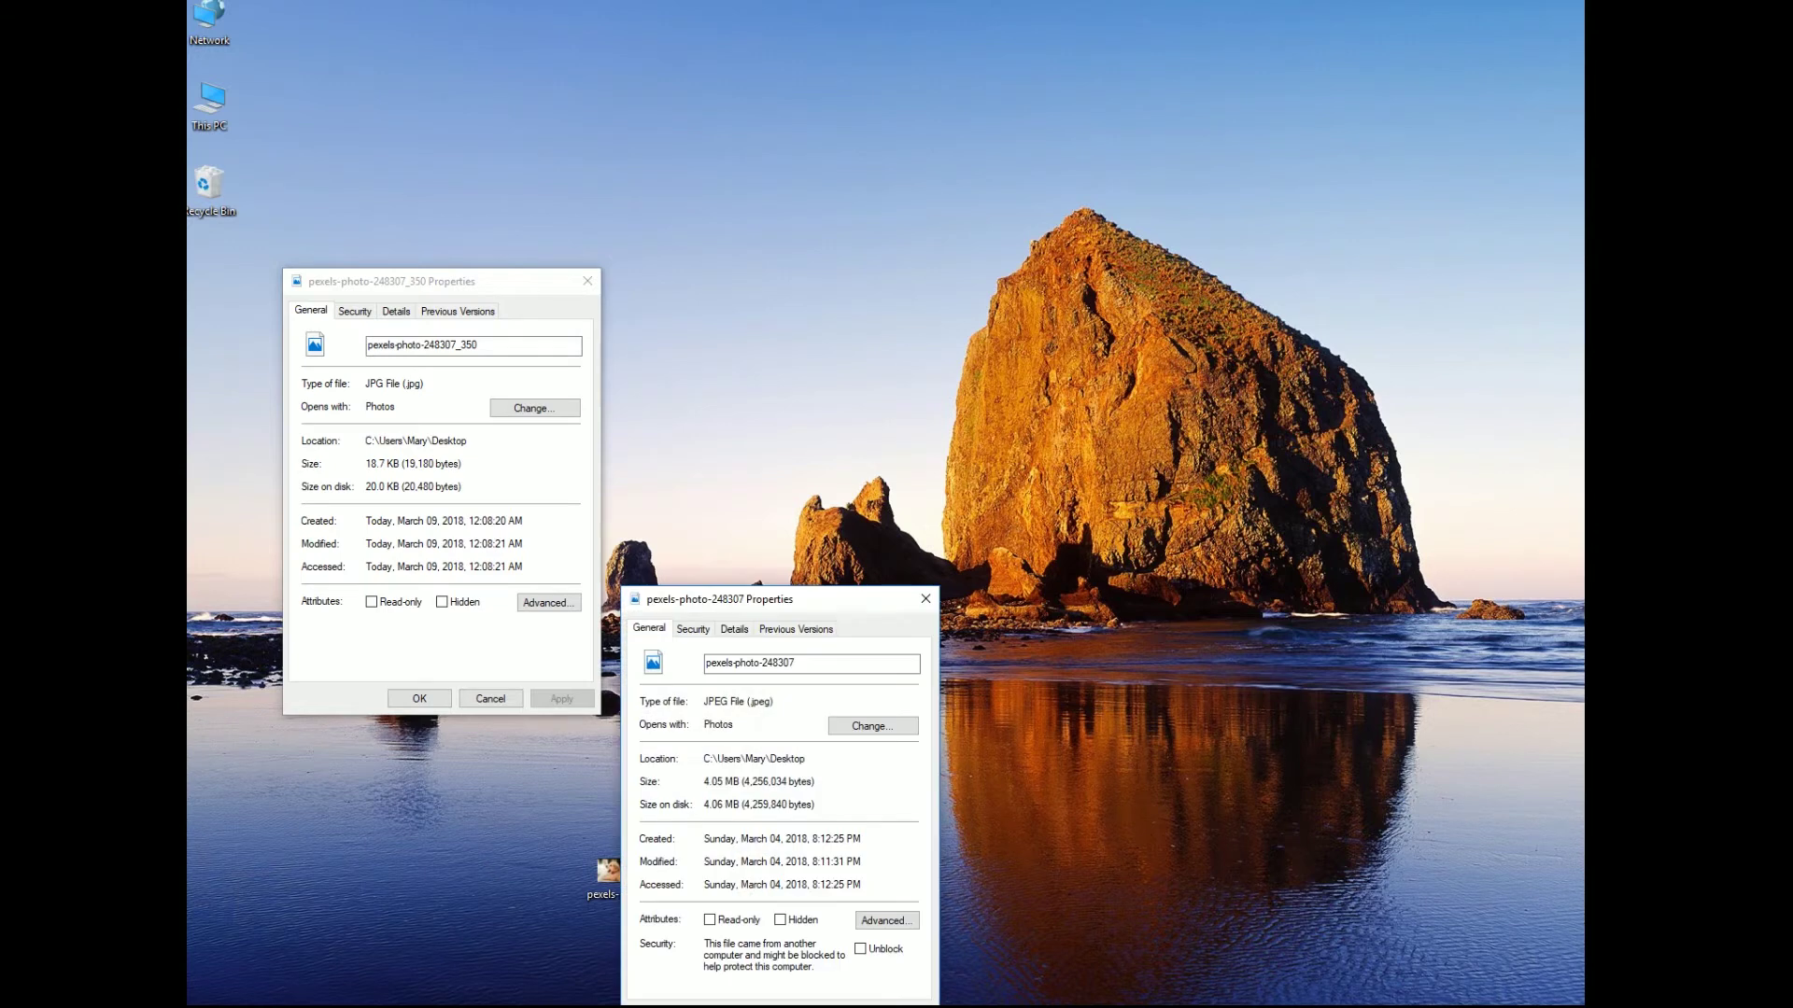
{"action": "left_click_drag", "start_coordinate": [807, 592], "coordinate": [806, 277]}
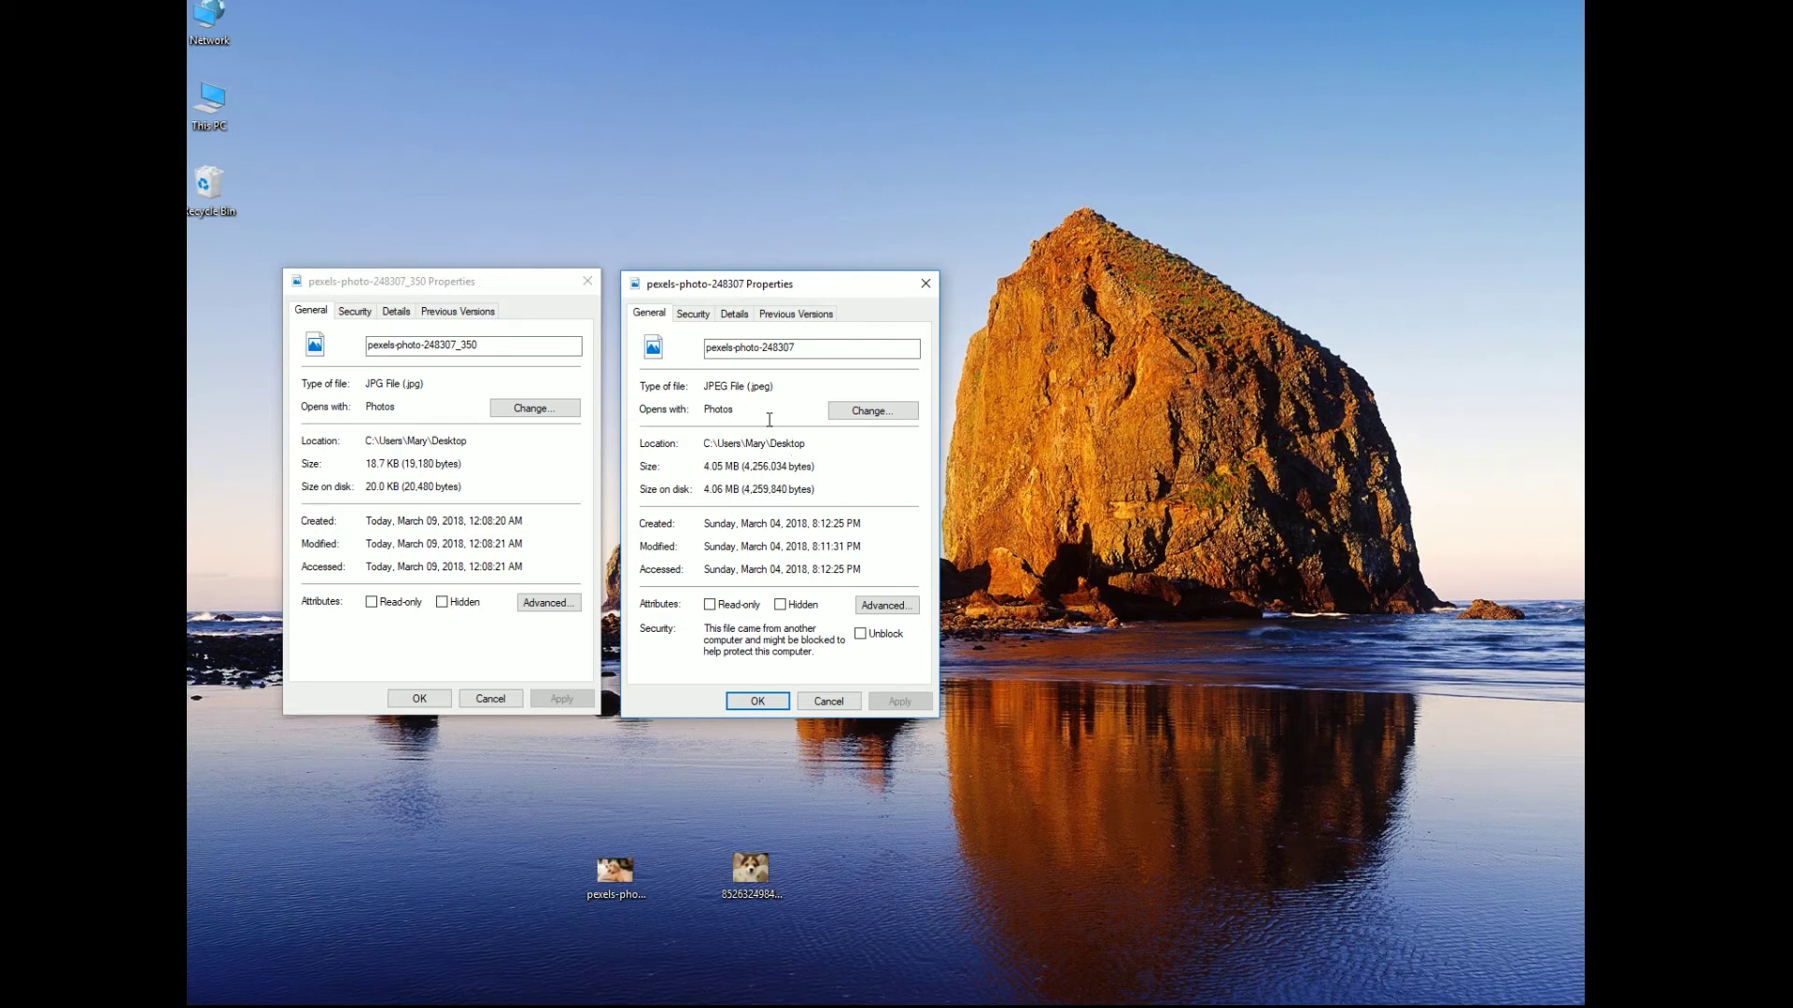
{"action": "left_click_drag", "start_coordinate": [838, 283], "coordinate": [1134, 275]}
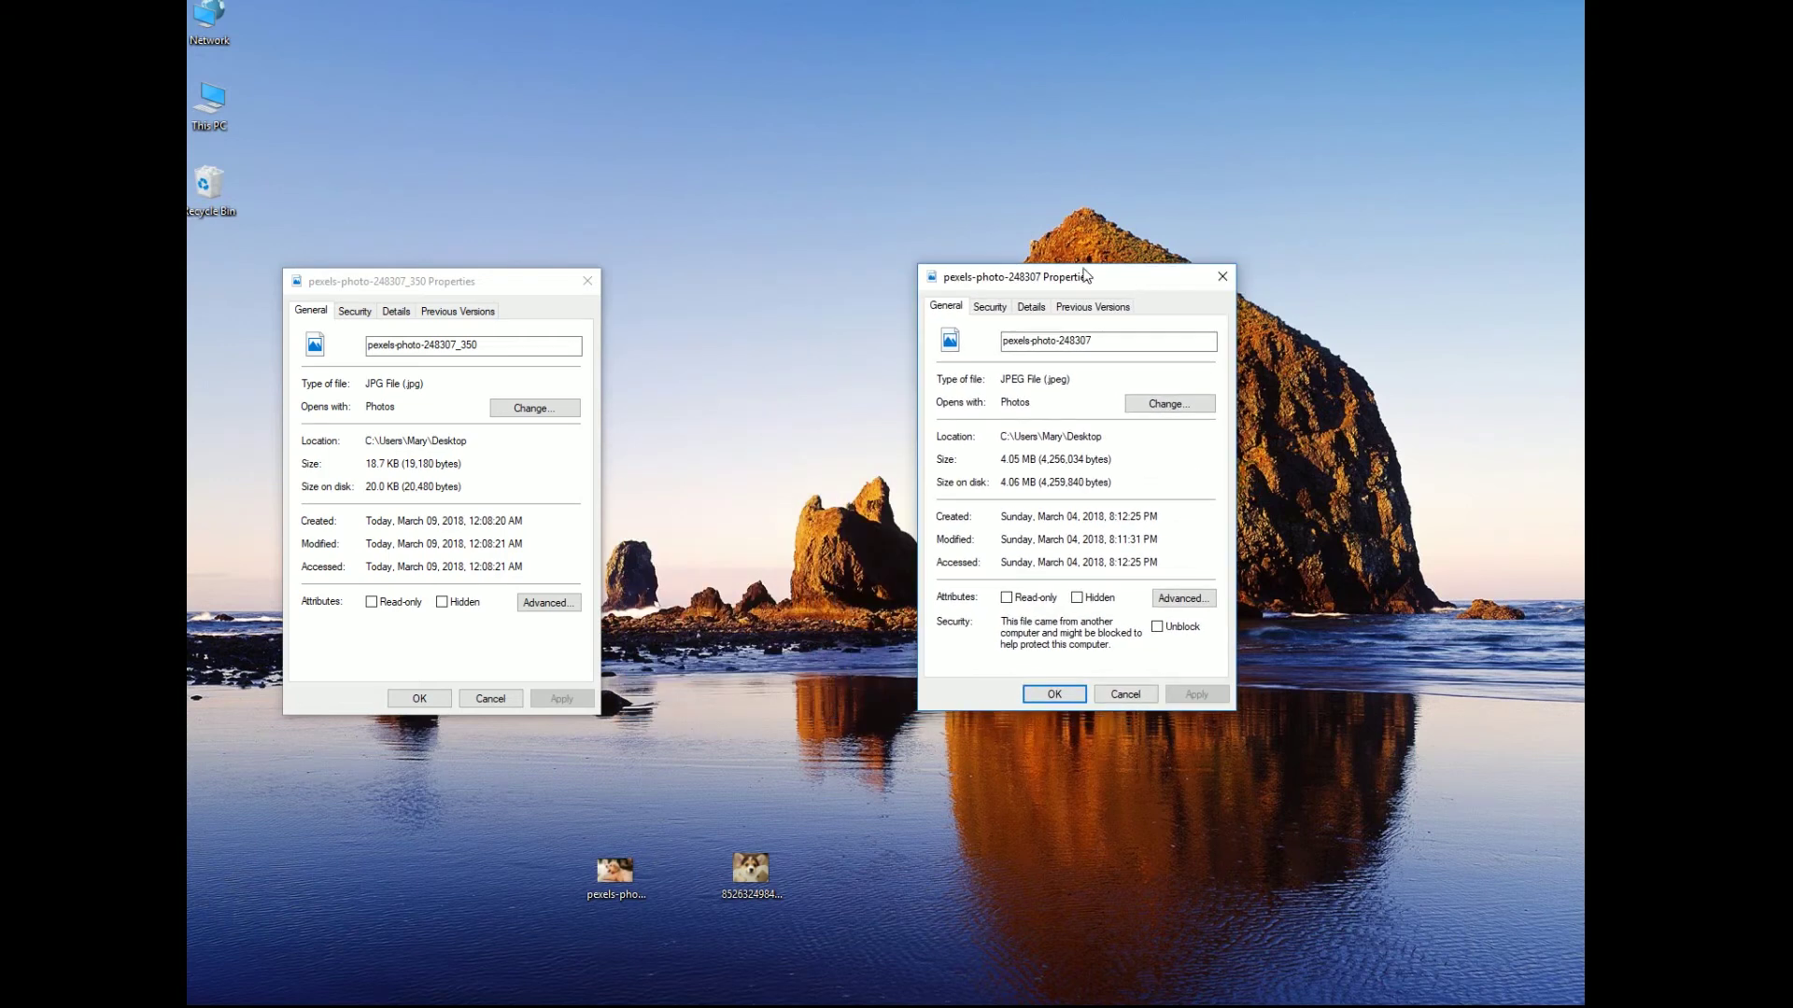
{"action": "left_click_drag", "start_coordinate": [529, 288], "coordinate": [735, 283]}
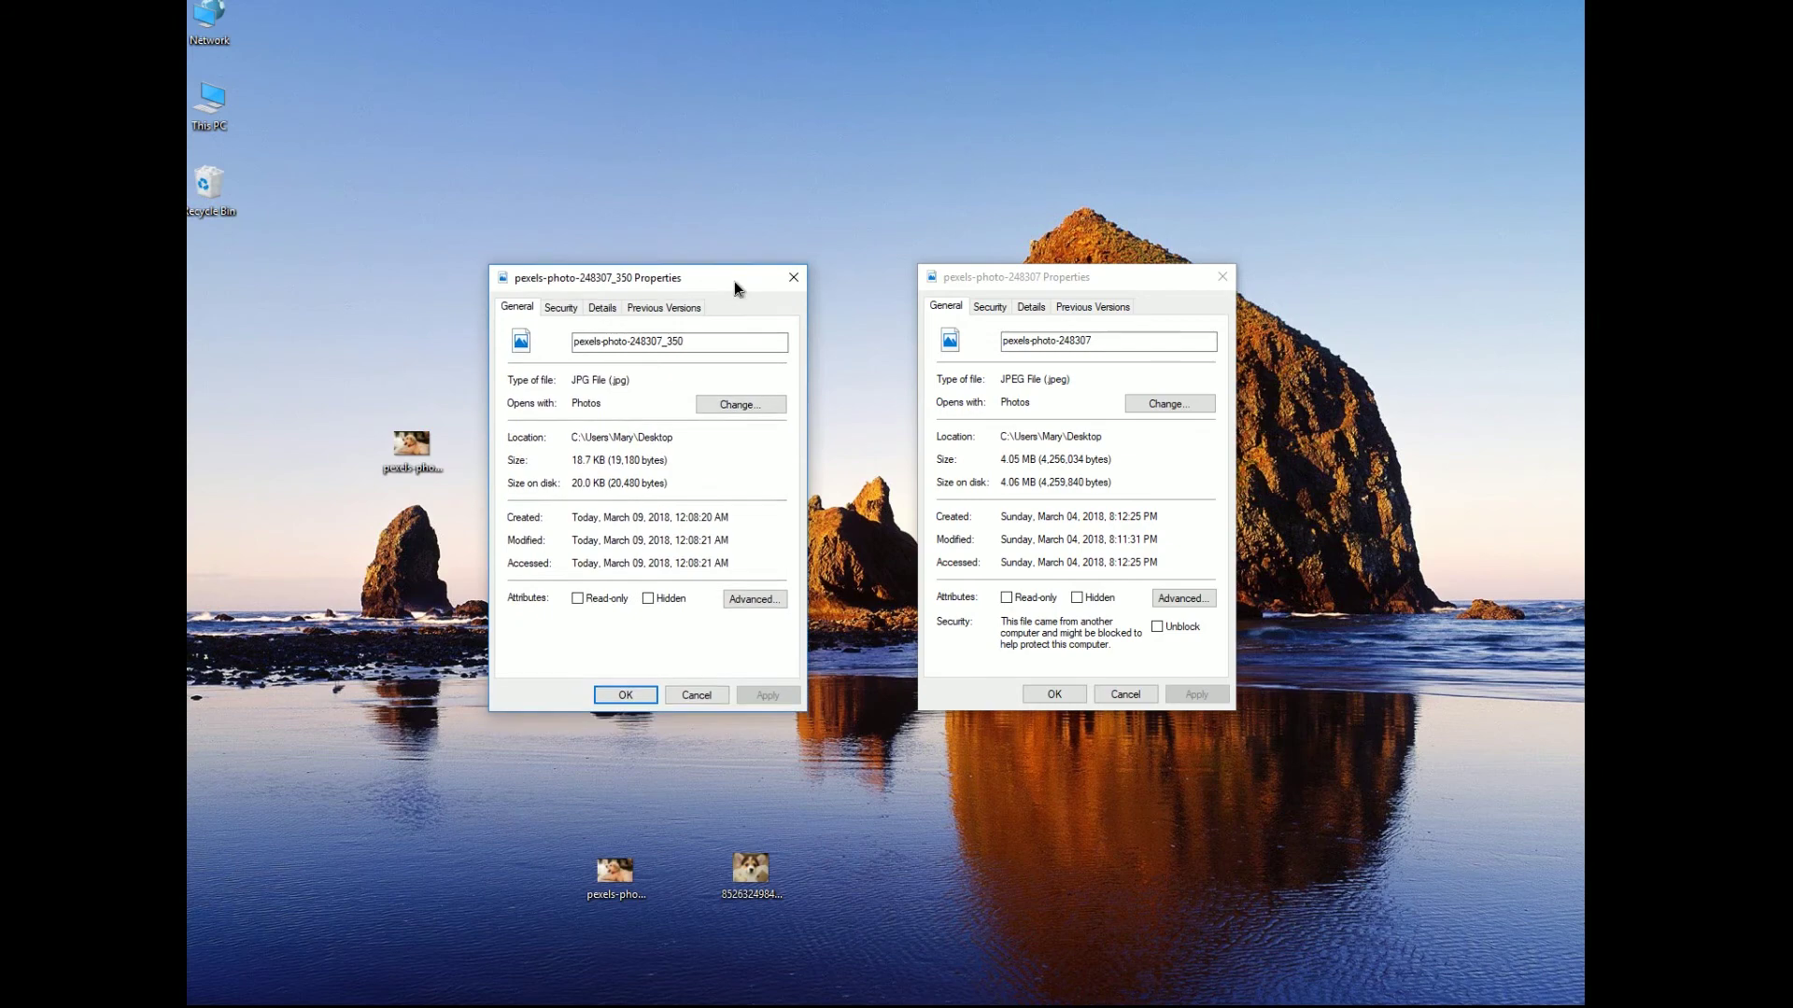